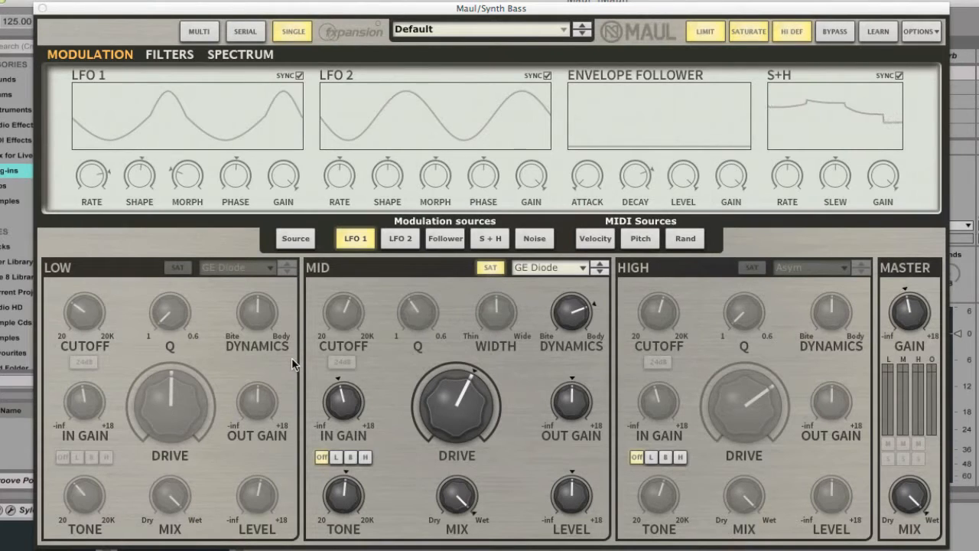
left_click(575, 267)
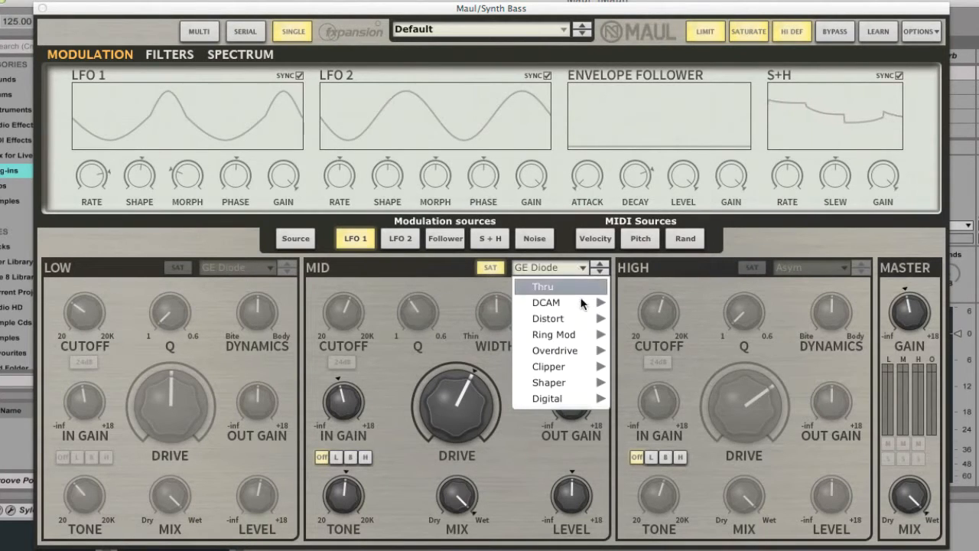
mouse_move(581, 304)
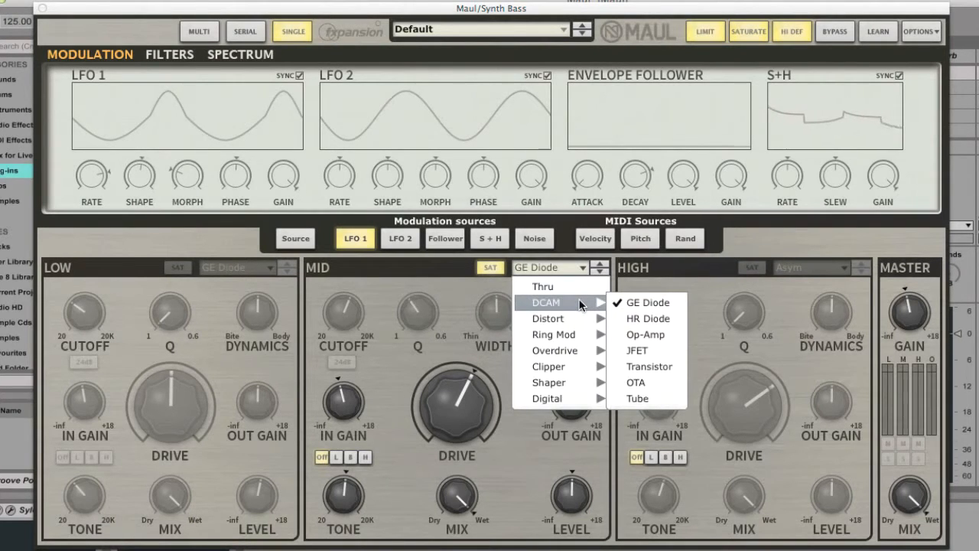
left_click(520, 478)
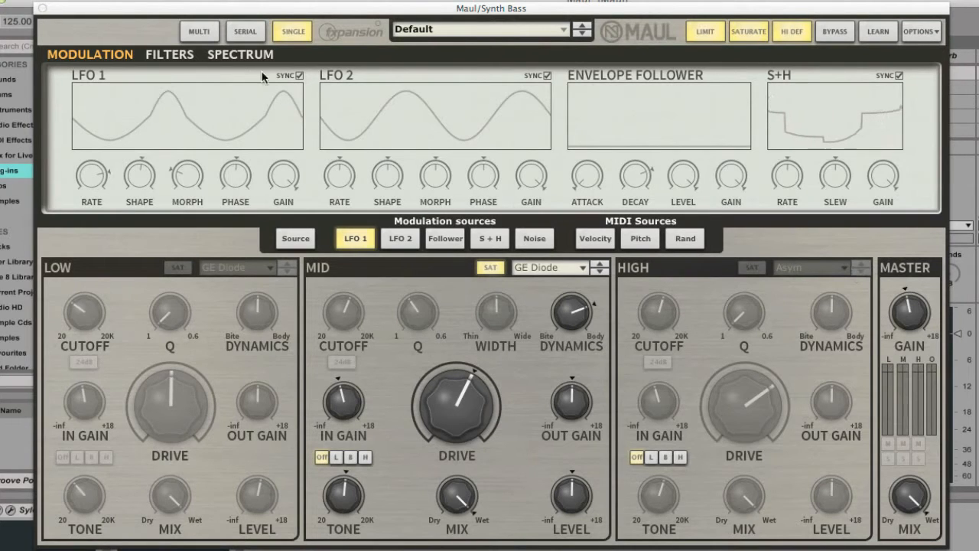
- Bypass the distortion to hear the untreated bass, and switch the effect back on
mouse_move(923, 329)
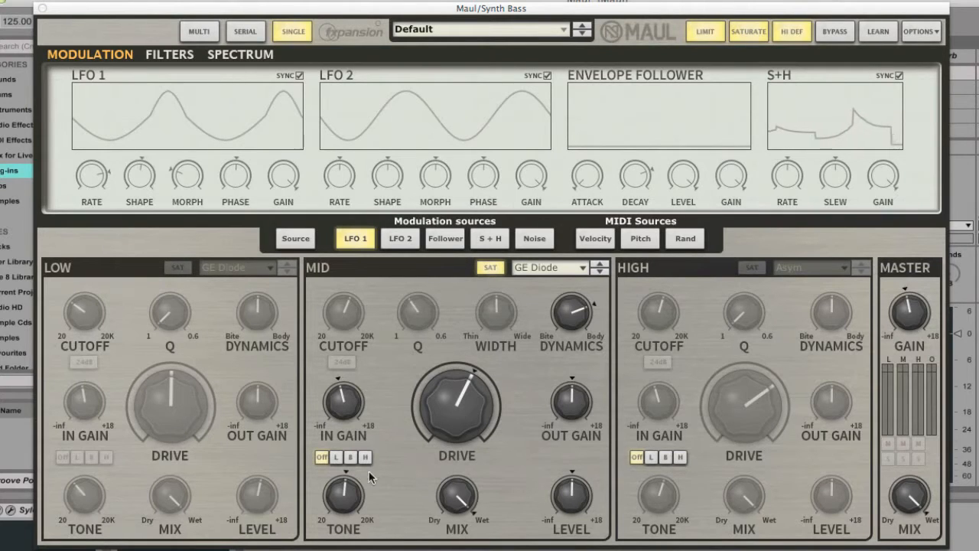
left_click(835, 35)
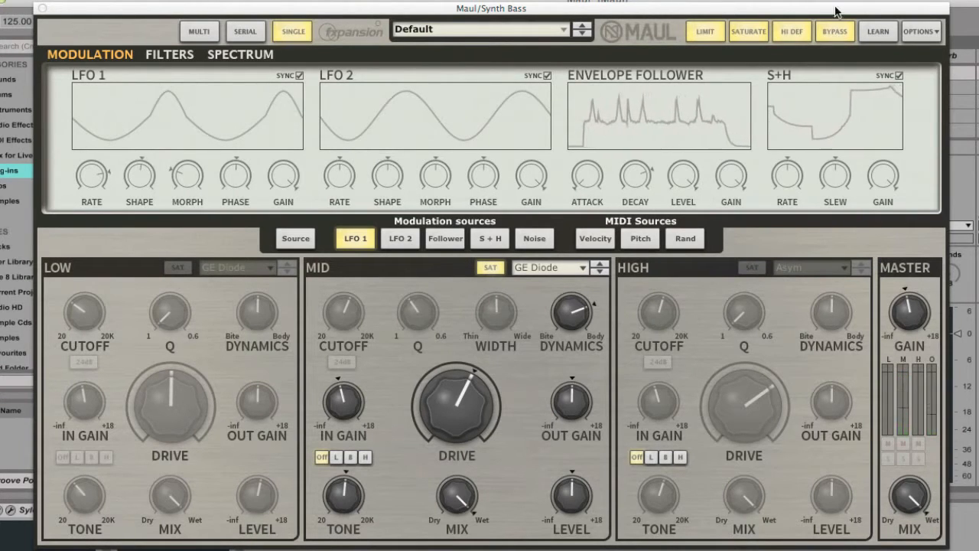
left_click(836, 34)
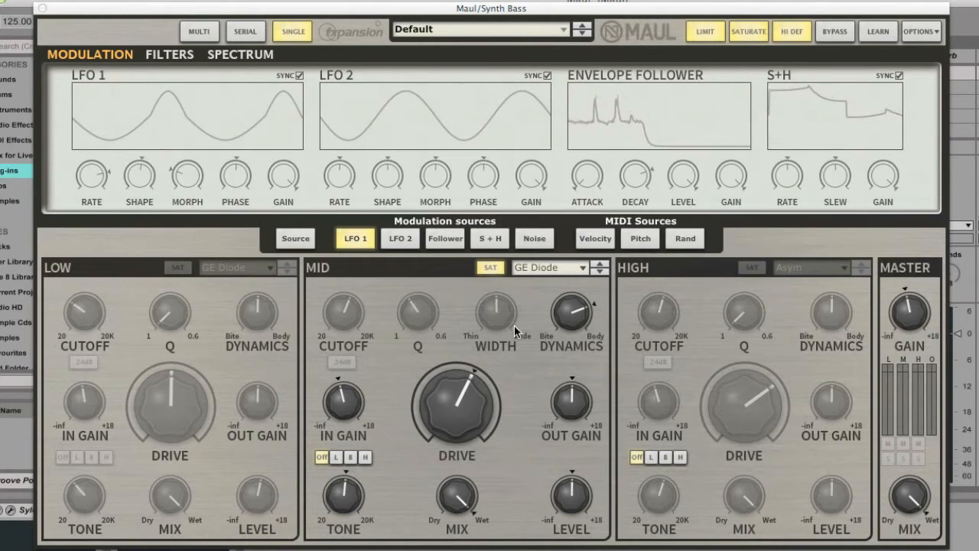
- Set the mid band to HR Diode with about 94% drive, raise its in gain slightly and lower its dynamics
mouse_move(467, 382)
left_mouse_down()
mouse_move(481, 398)
mouse_move(463, 419)
mouse_move(468, 384)
mouse_move(468, 399)
left_mouse_up()
left_click(598, 273)
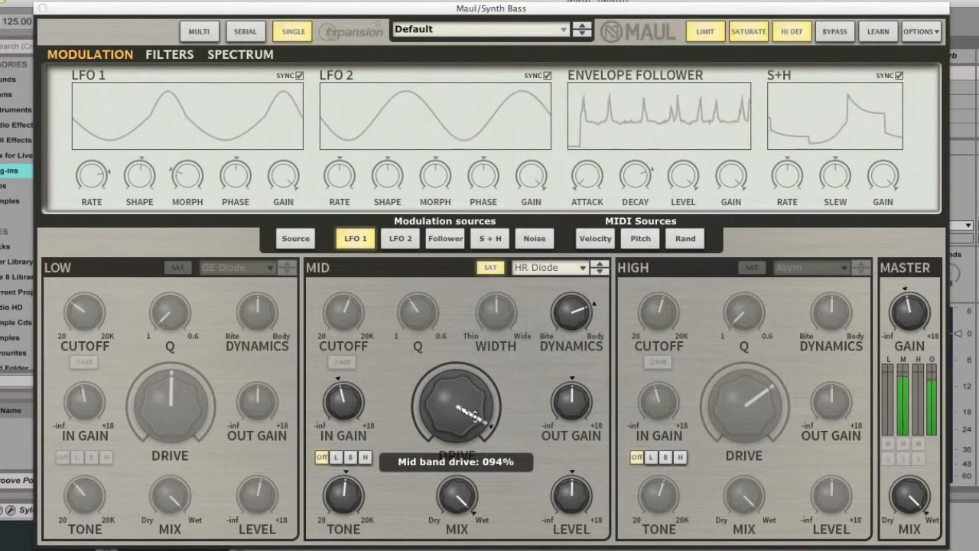
left_click_drag(346, 404, 351, 390)
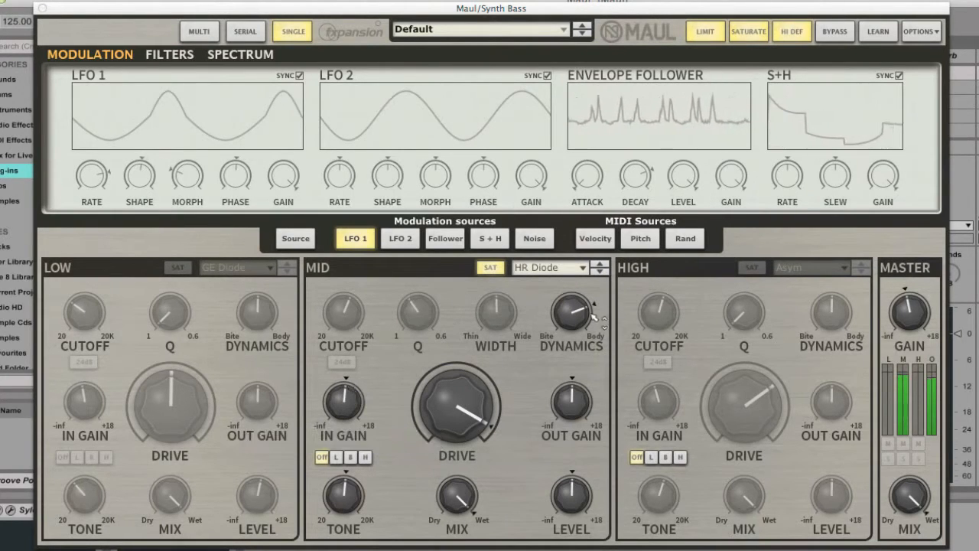
left_click_drag(572, 314, 577, 349)
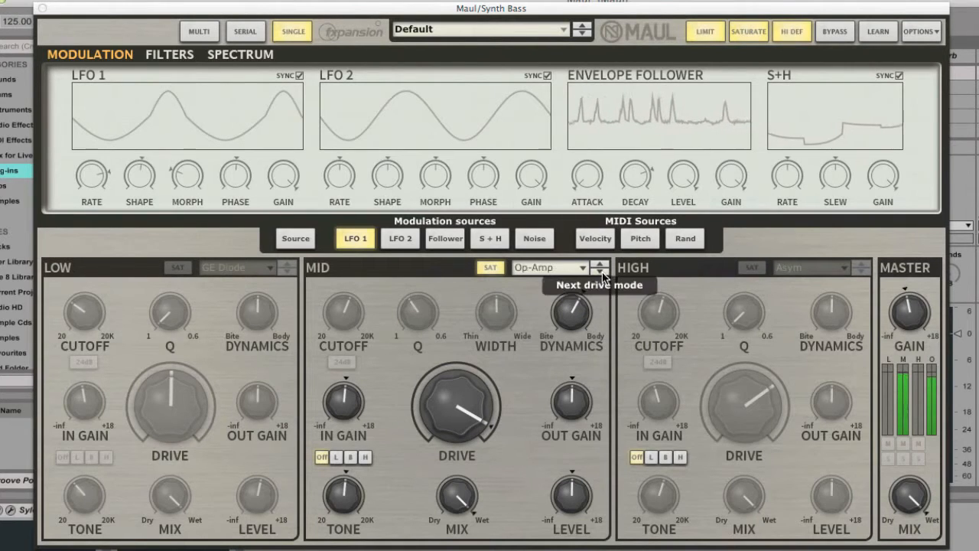
- Audition the Op-Amp, Asym and Soft drive modes on the mid band while reducing its drive
left_click(600, 272)
left_click_drag(445, 403, 455, 425)
left_click(566, 267)
mouse_move(557, 346)
left_click(659, 346)
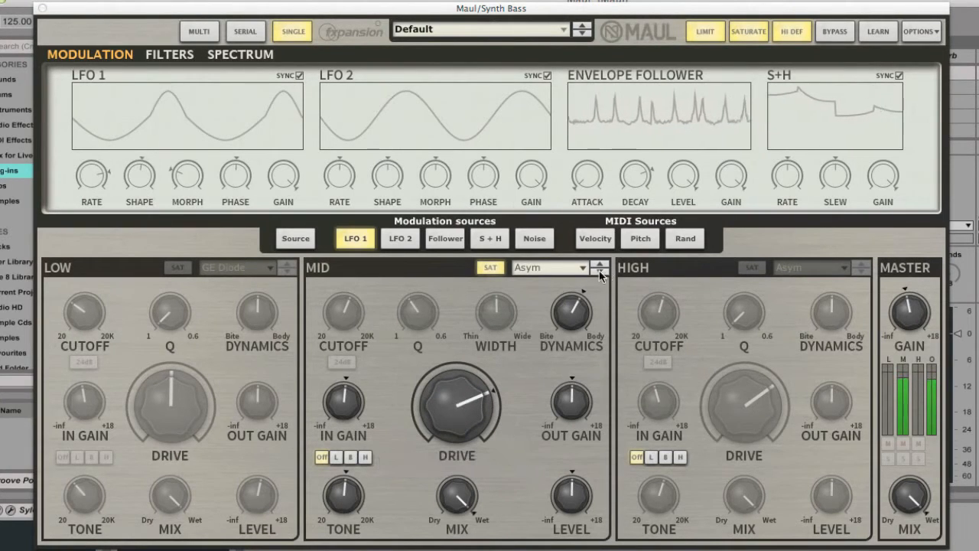
left_click(600, 273)
- Audition the Poly 1 and Poly 2 shaper modes on the mid band with its drive raised slightly
left_click(581, 269)
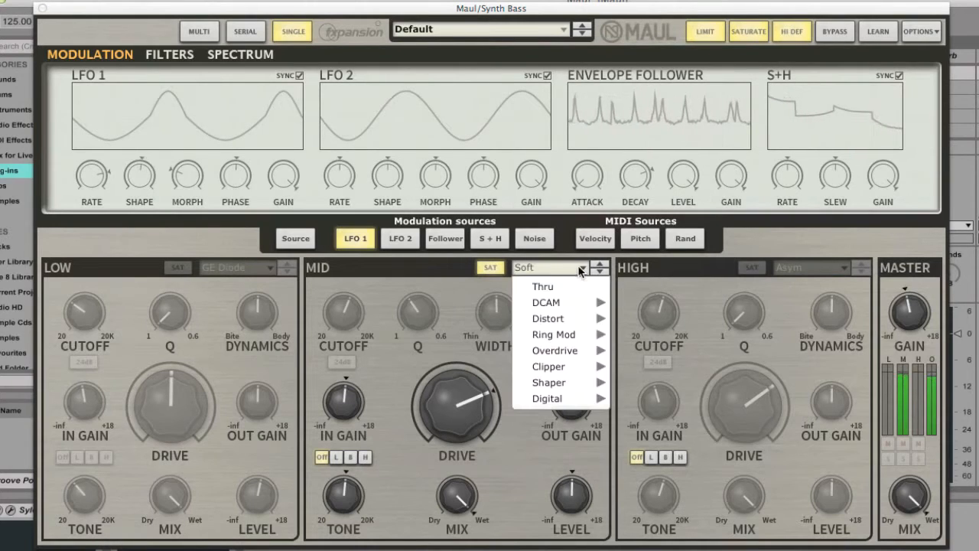
mouse_move(572, 376)
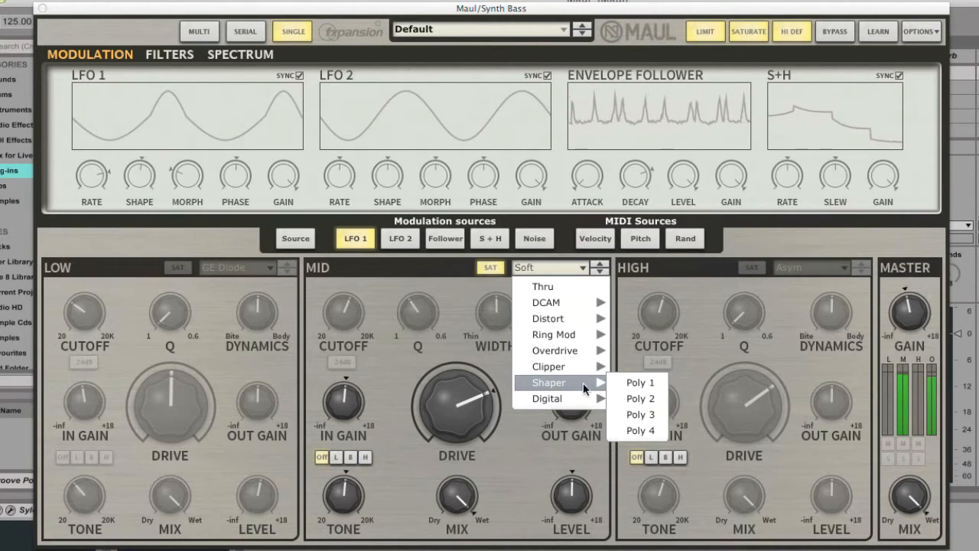
left_click(626, 382)
mouse_move(478, 457)
left_mouse_down()
mouse_move(482, 475)
mouse_move(487, 446)
left_mouse_up()
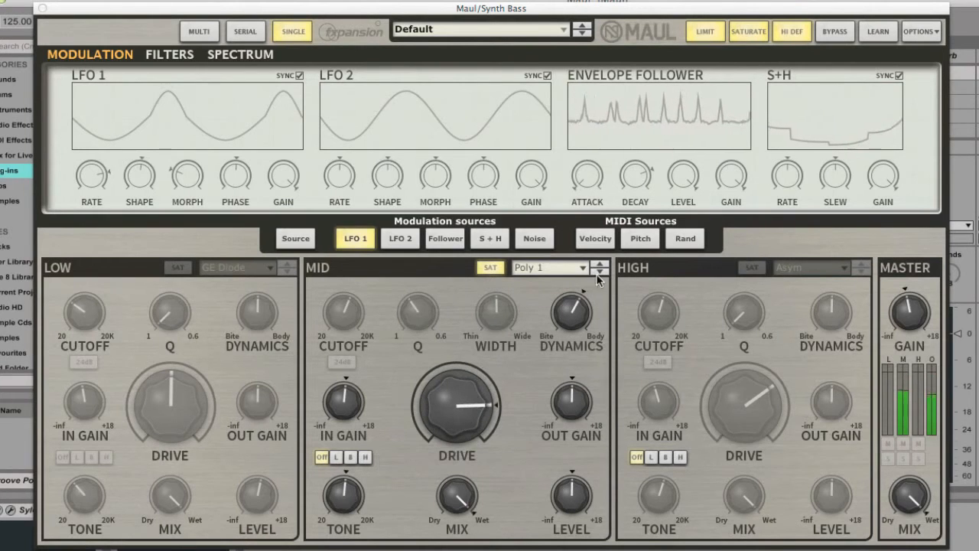
left_click(600, 272)
- Audition the Shredder and Tannin overdrive modes on the mid band, adjusting its drive and finally lowering it
left_click(569, 268)
mouse_move(572, 351)
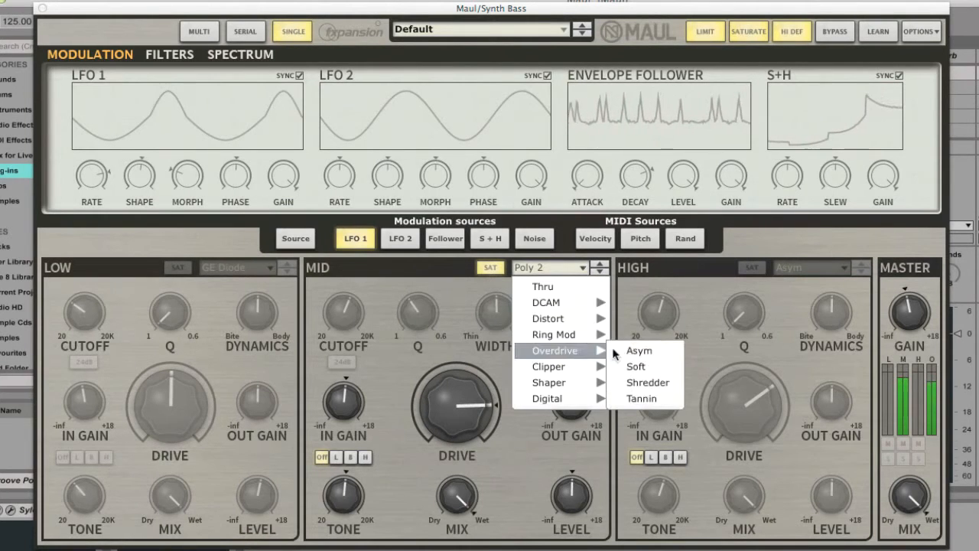
left_click(638, 382)
left_click_drag(431, 419, 433, 418)
left_click(601, 272)
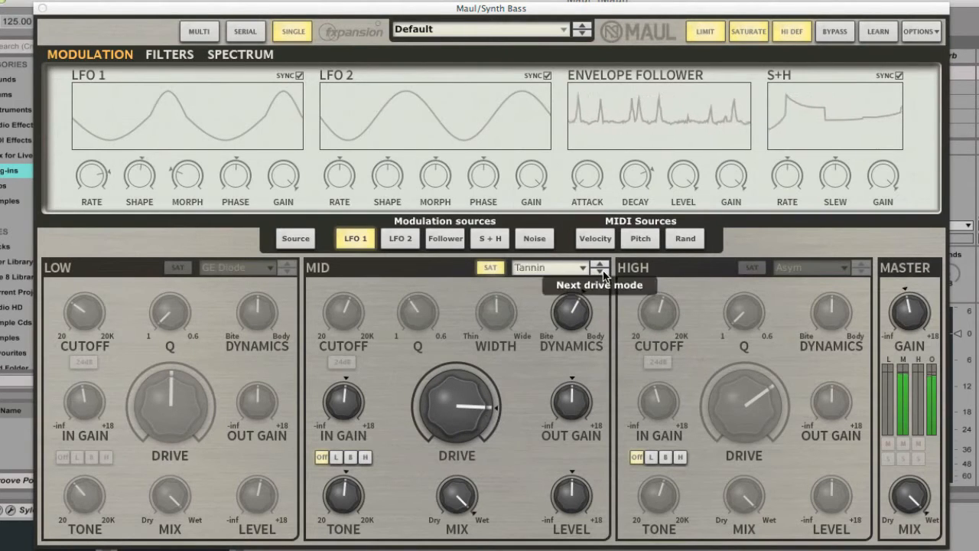
left_click_drag(467, 415, 474, 463)
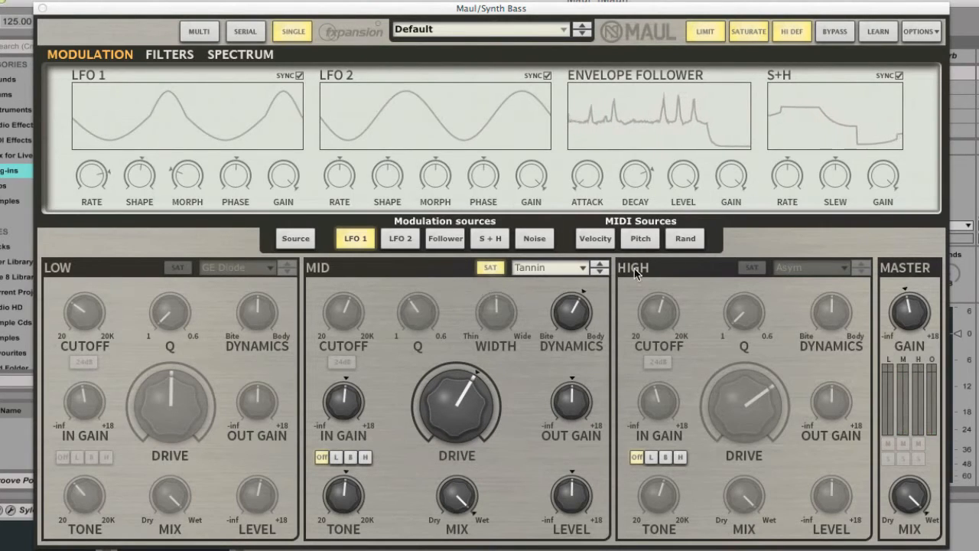
left_click(583, 268)
mouse_move(576, 299)
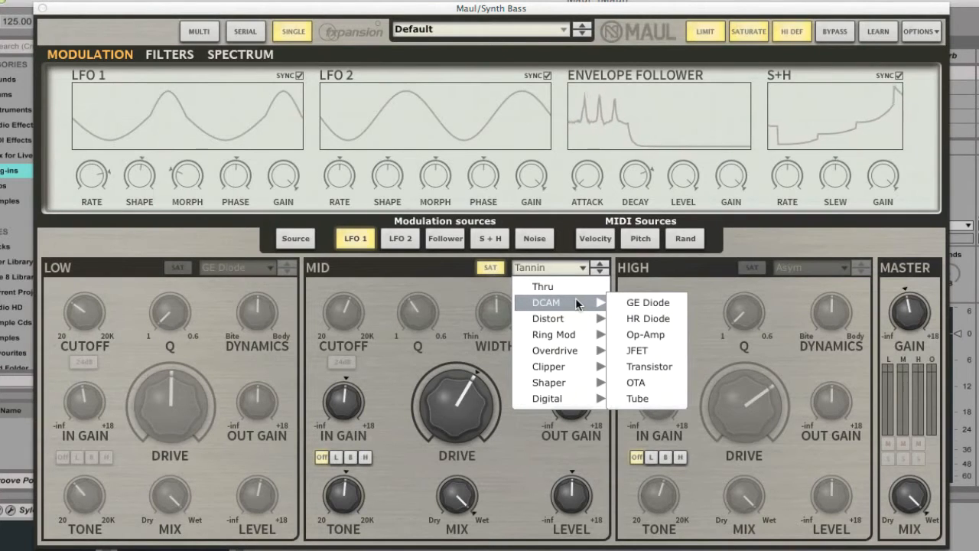
mouse_move(569, 381)
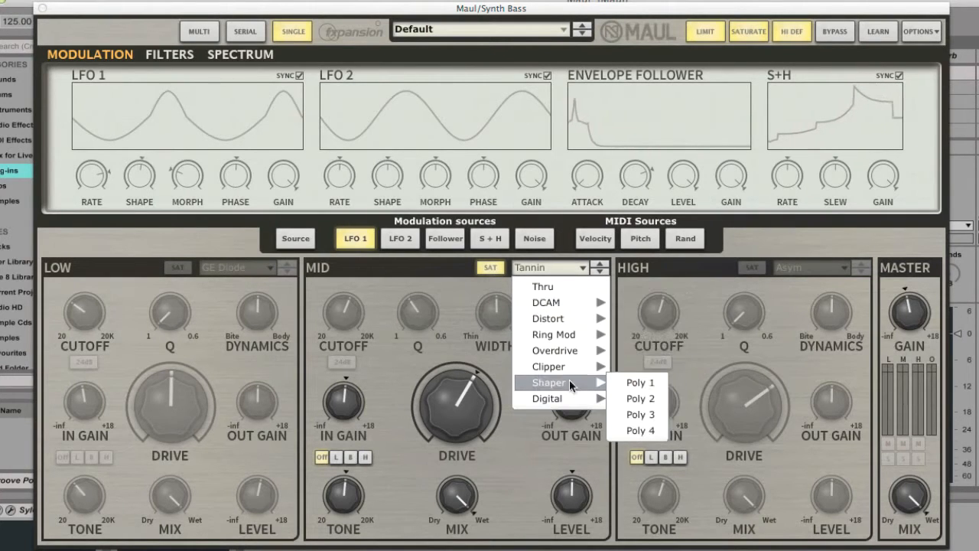
left_click(464, 366)
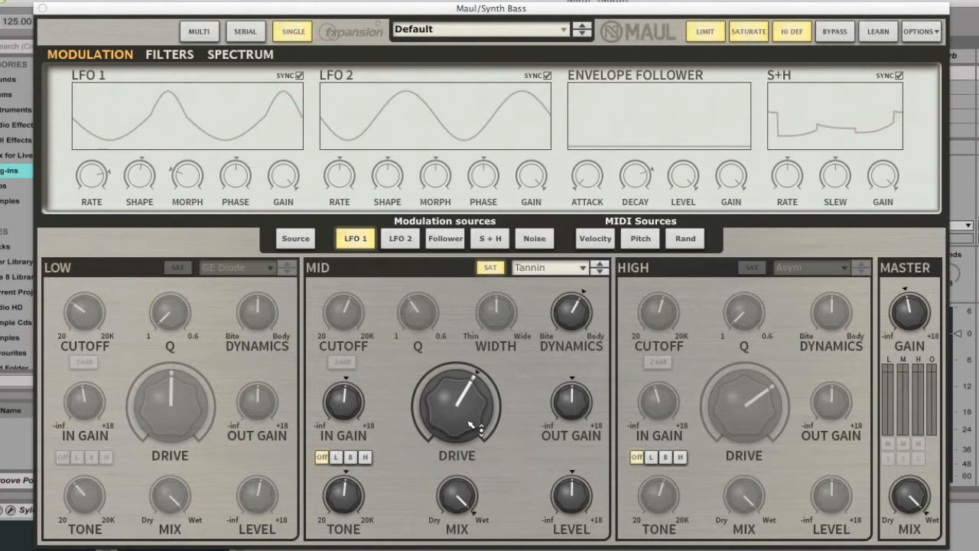
- Switch the distortion to multi-band processing and set the mid band's drive mode to Tube
left_click(199, 29)
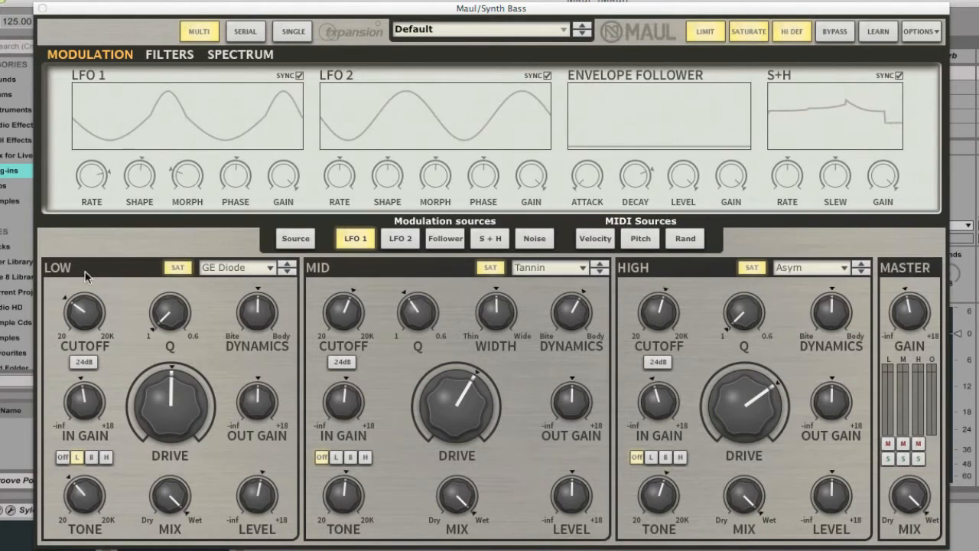
left_click(583, 271)
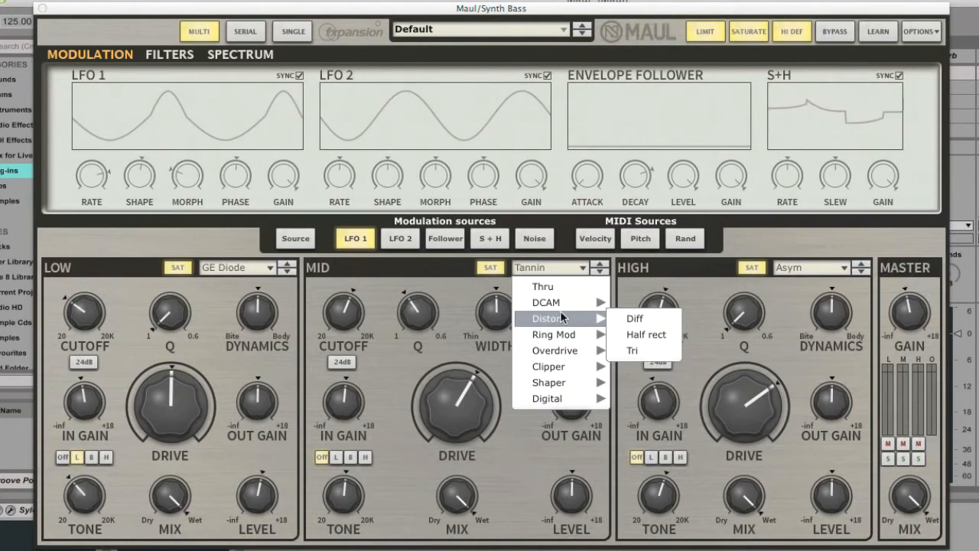
mouse_move(565, 305)
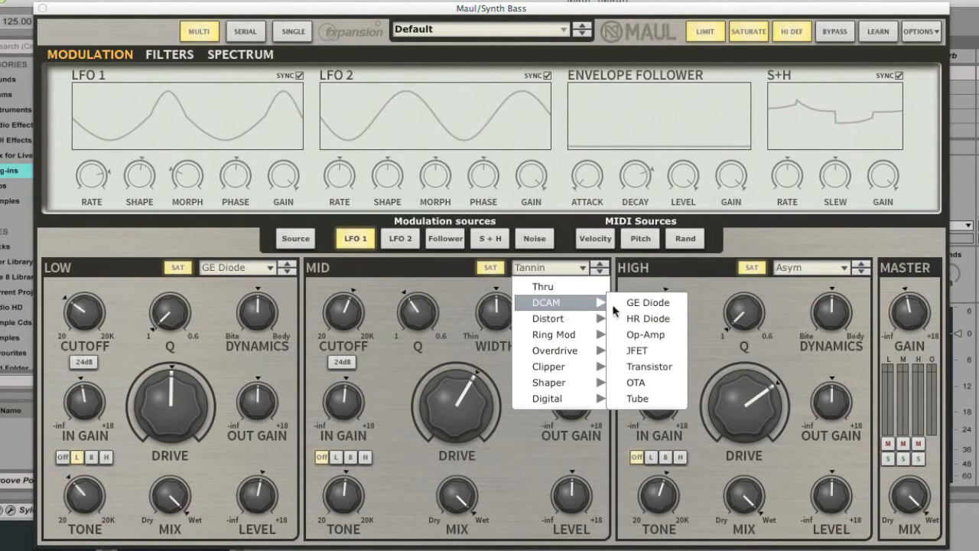
left_click(639, 401)
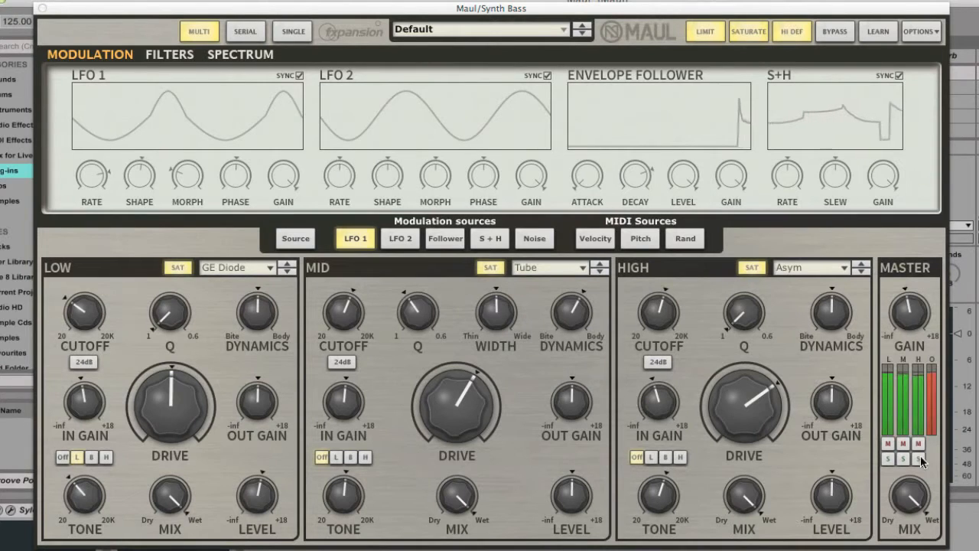
- Solo the mid band and raise its drive and in gain while lowering its out gain
left_click(903, 458)
left_click_drag(484, 410, 483, 350)
left_click_drag(344, 407, 358, 352)
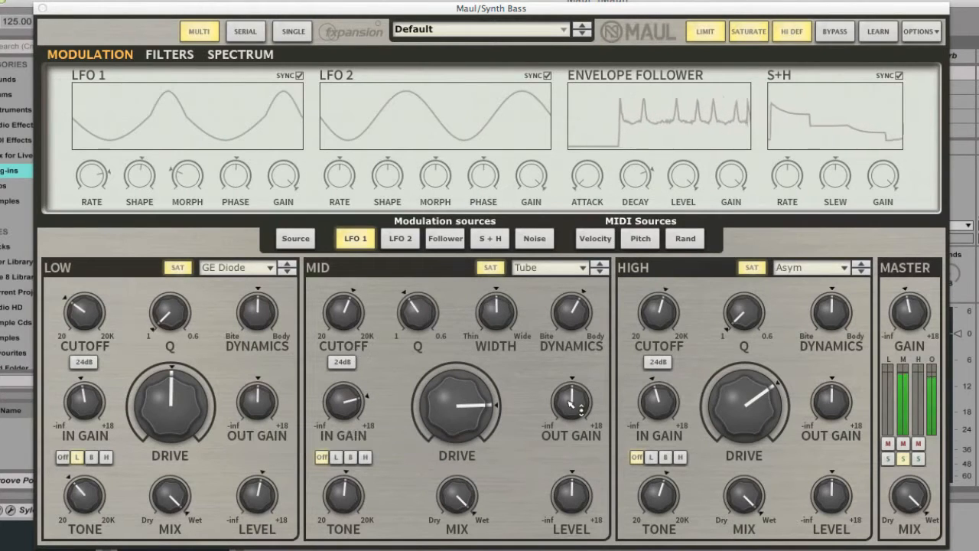
left_click_drag(578, 411, 575, 406)
- Increase the mid band's drive and tone further, try adjusting its mix, and stop playback
left_click_drag(457, 406, 476, 381)
left_click_drag(353, 507, 362, 465)
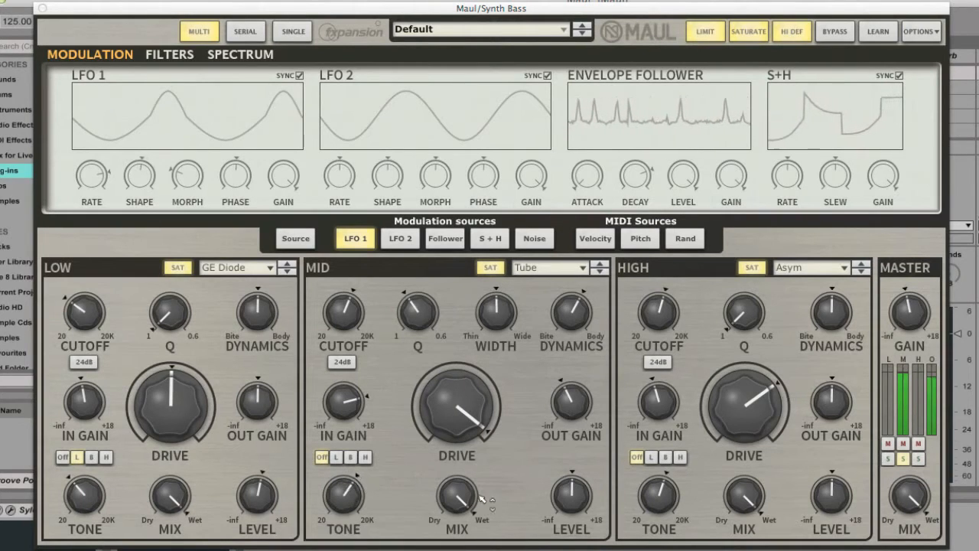
left_click_drag(470, 500, 491, 214)
key("space")
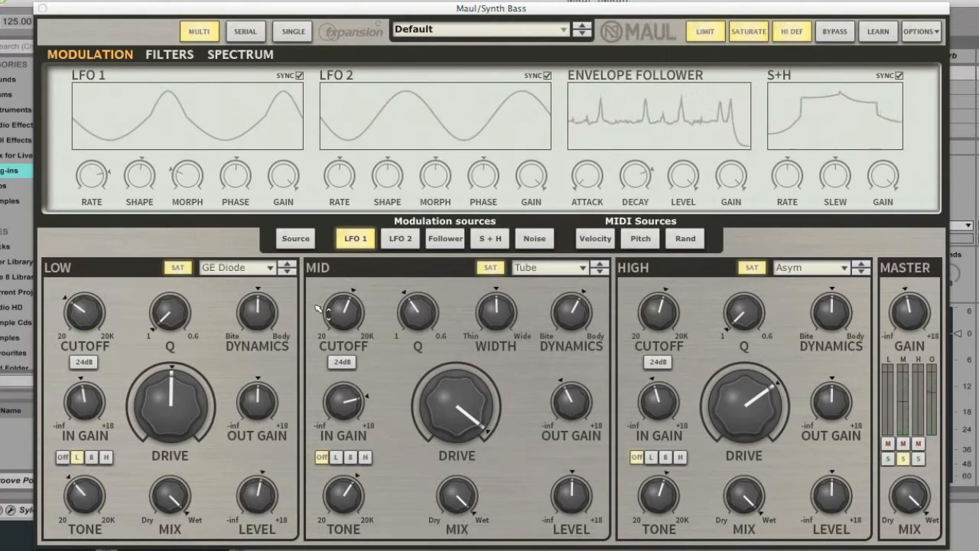
- Move the solo from the mid band to the low band and raise the low band's drive slightly during playback
left_click(901, 458)
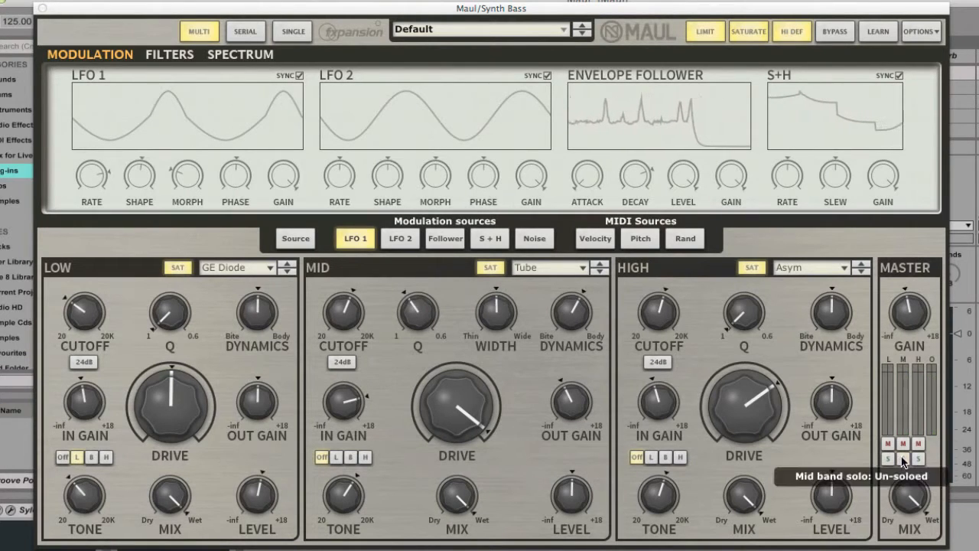
left_click(888, 458)
key("space")
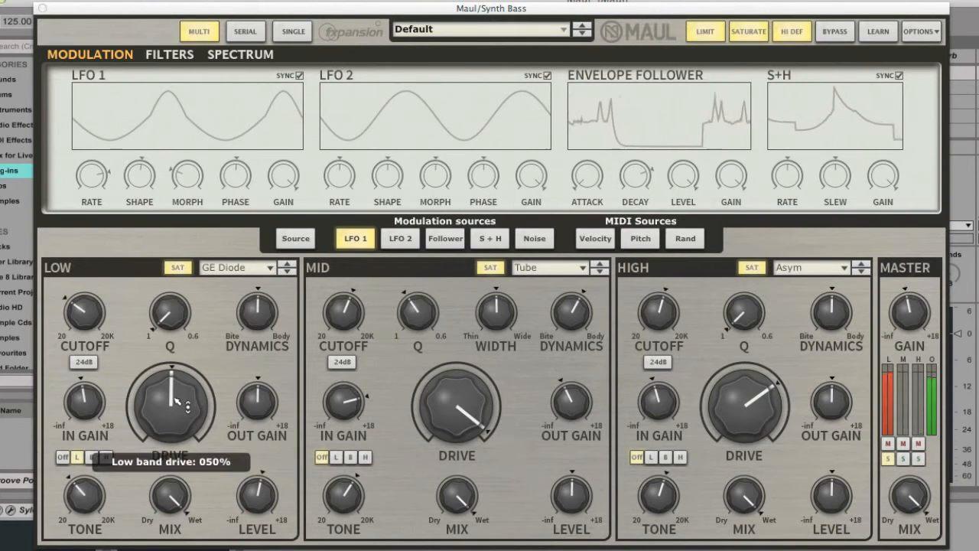
left_click_drag(170, 405, 171, 394)
- Turn the low band's tone filter off for comparison and set it back to L
left_click(65, 457)
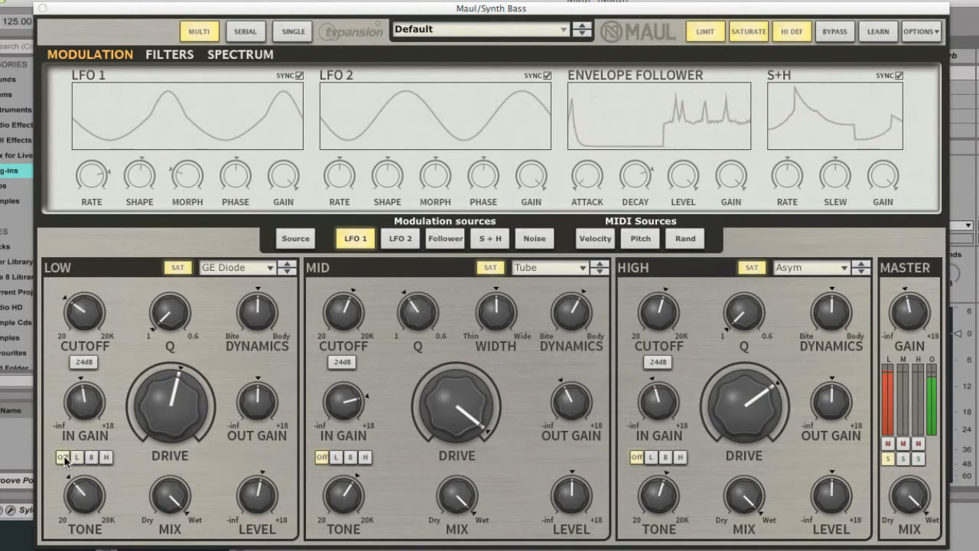
left_click(77, 457)
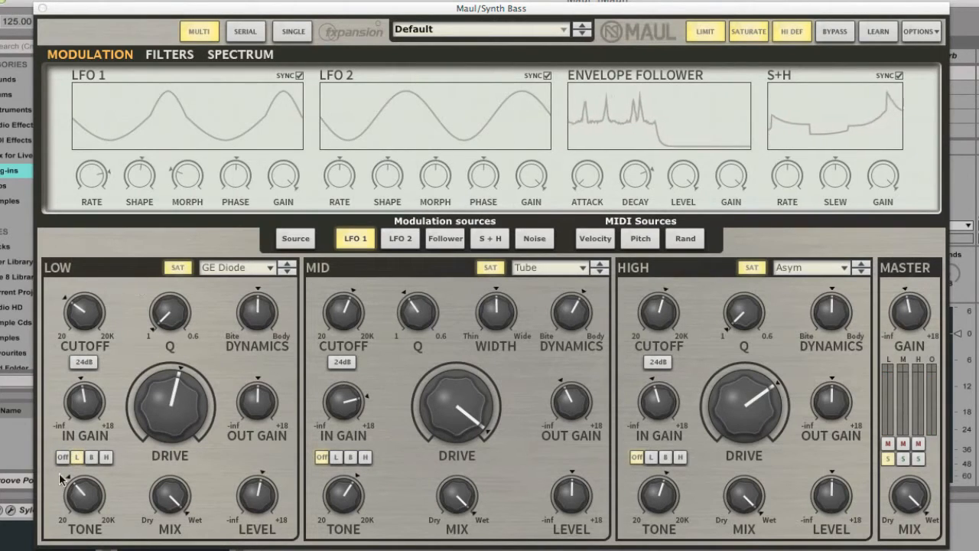
mouse_move(78, 468)
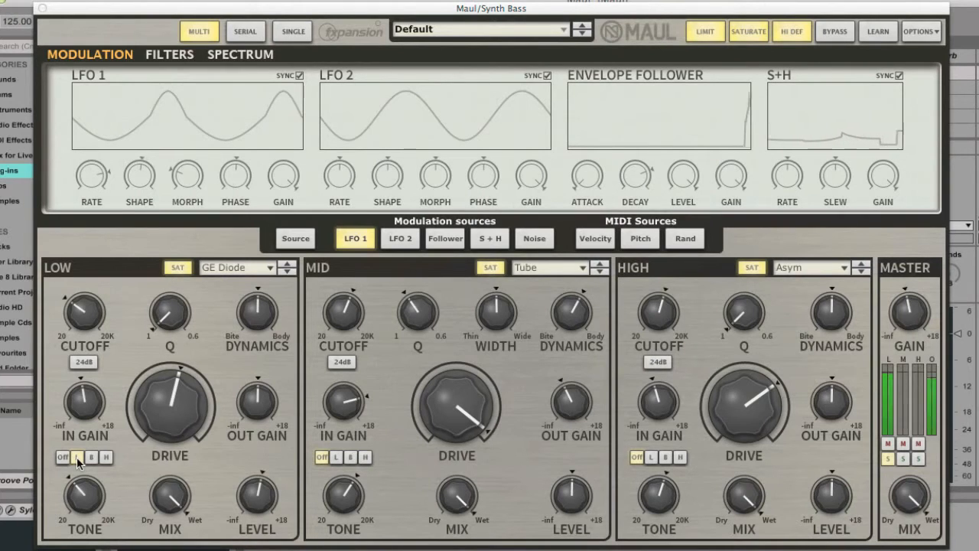
- Move the solo from the low band to the high band
left_click(888, 458)
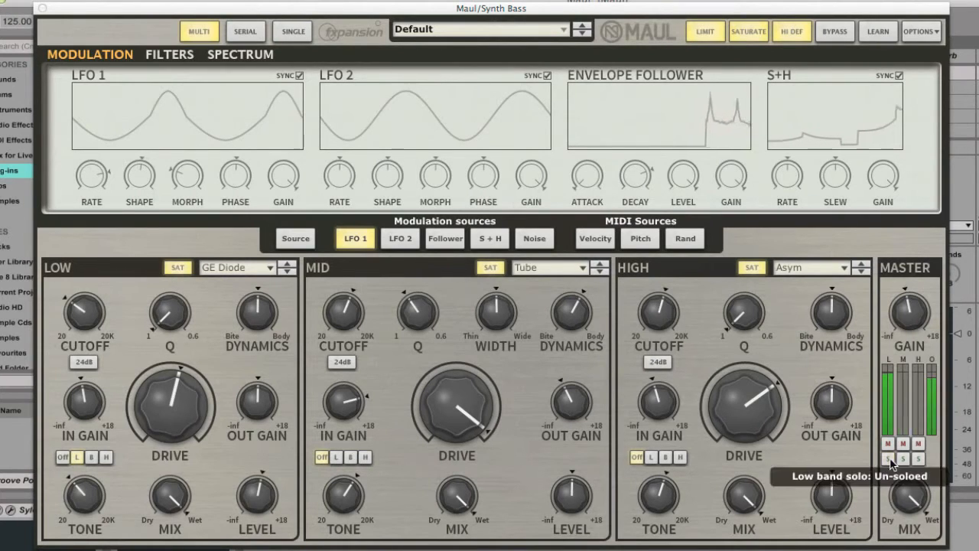
left_click(918, 458)
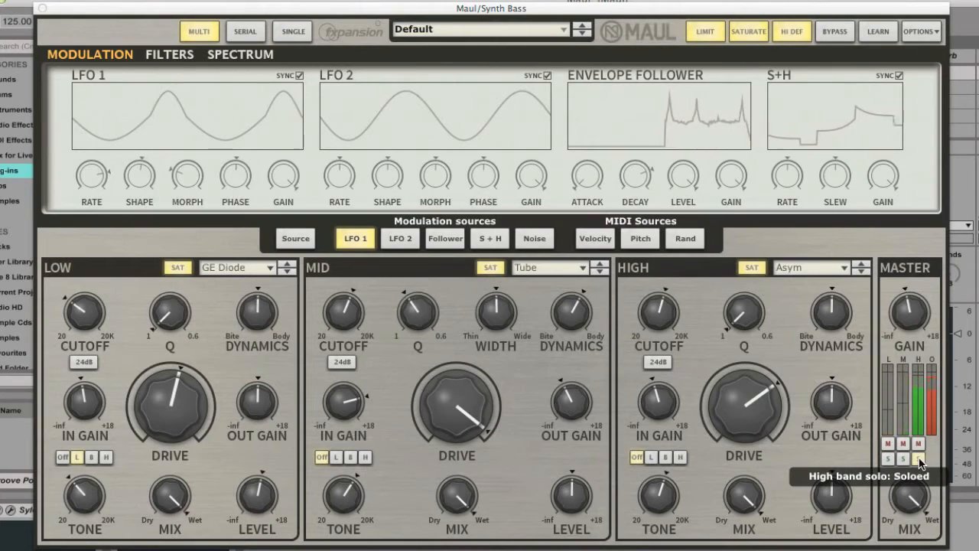
mouse_move(768, 414)
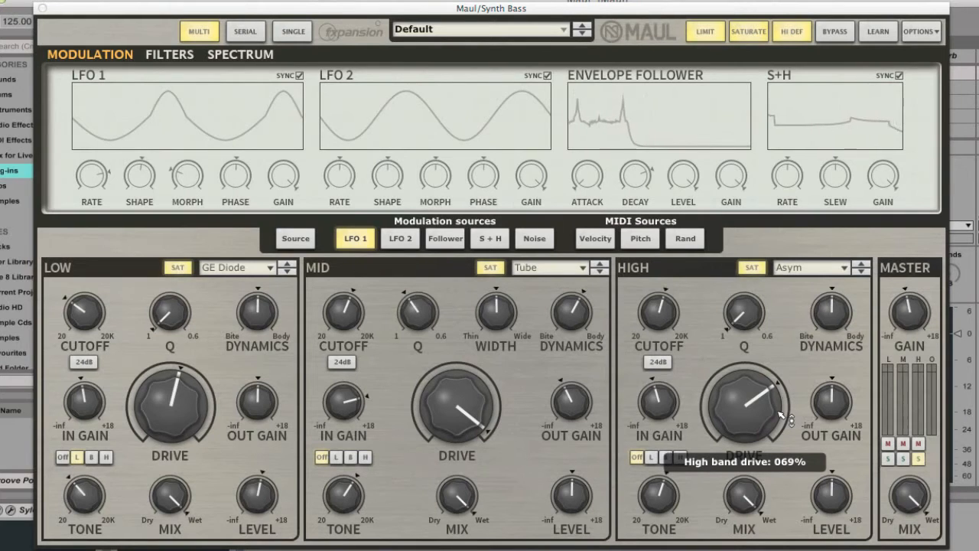
mouse_move(673, 493)
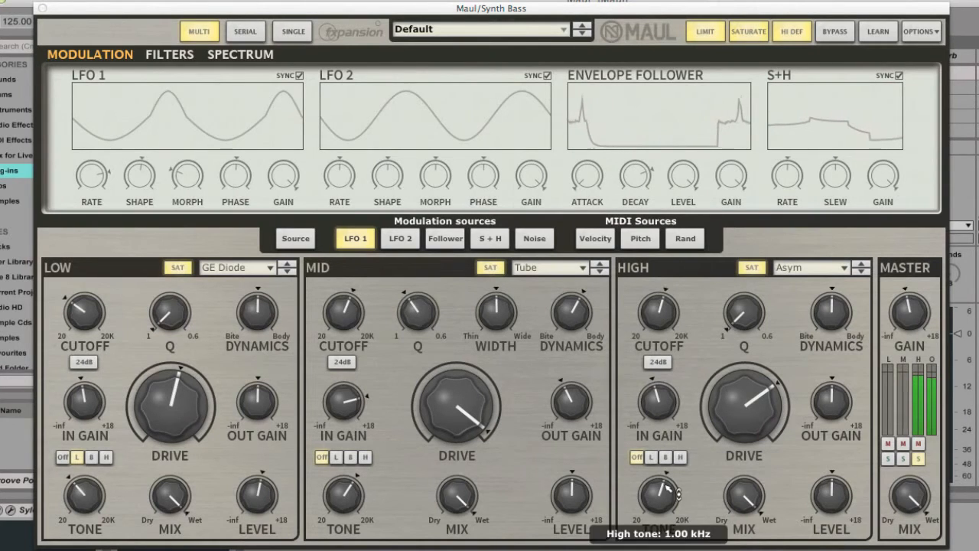
- Lower the high band's cutoff slightly and remove its solo so all three bands sound together
mouse_move(668, 322)
left_click_drag(676, 326, 677, 320)
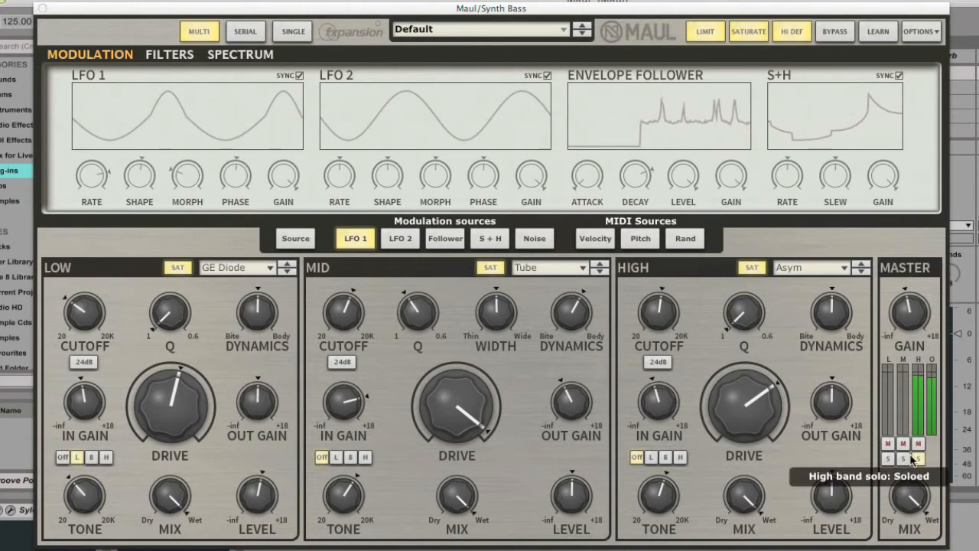
left_click(917, 459)
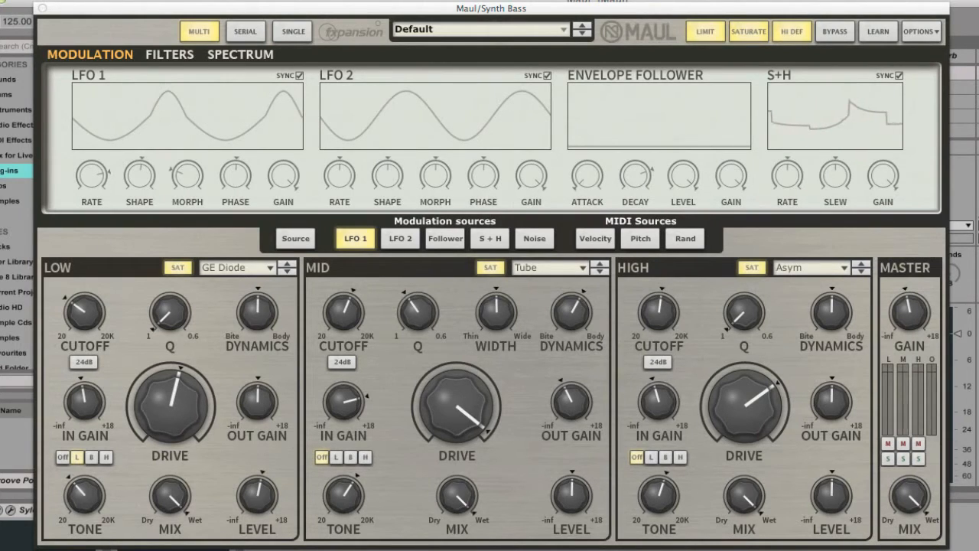
- Modulate the mid band's filter width with LFO 1 toward the thin side and start playback
left_click(295, 238)
left_click(355, 239)
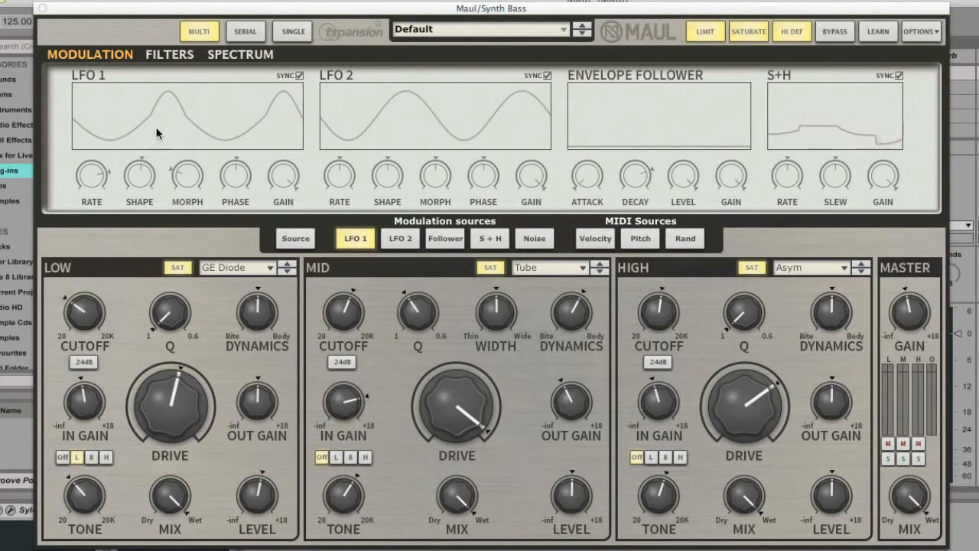
mouse_move(496, 288)
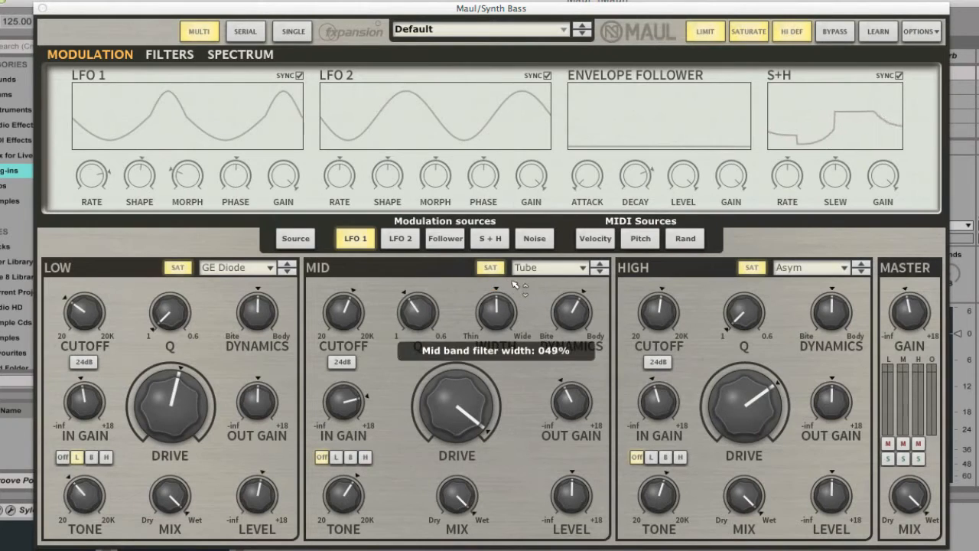
left_click_drag(496, 301, 487, 326)
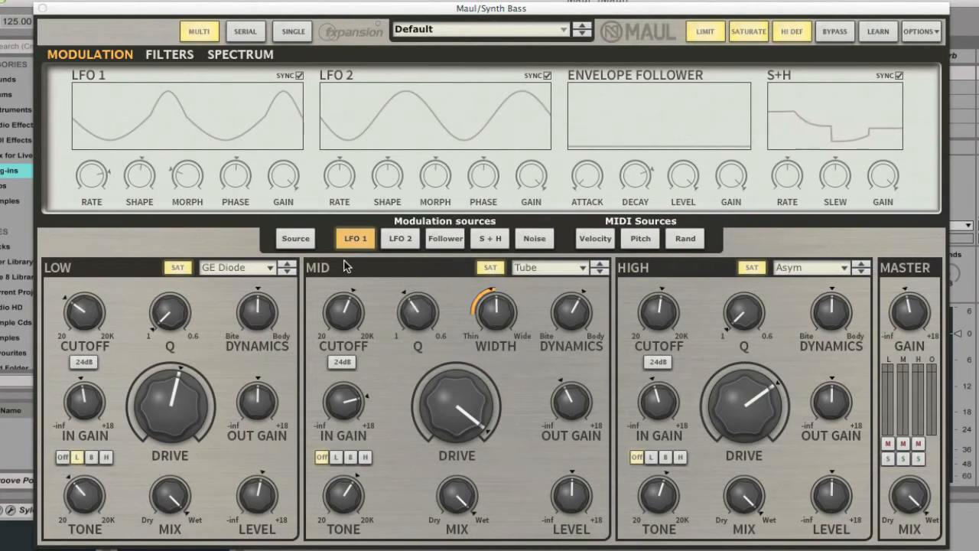
key("space")
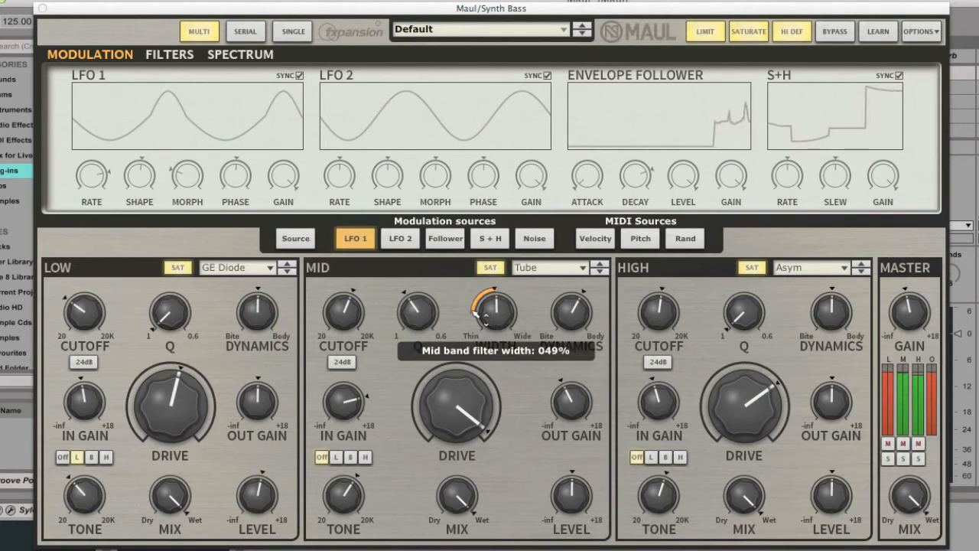
- Slow LFO 1's rate, and raise the mid band's filter width to about 71% along with its Q
left_click_drag(99, 167, 99, 205)
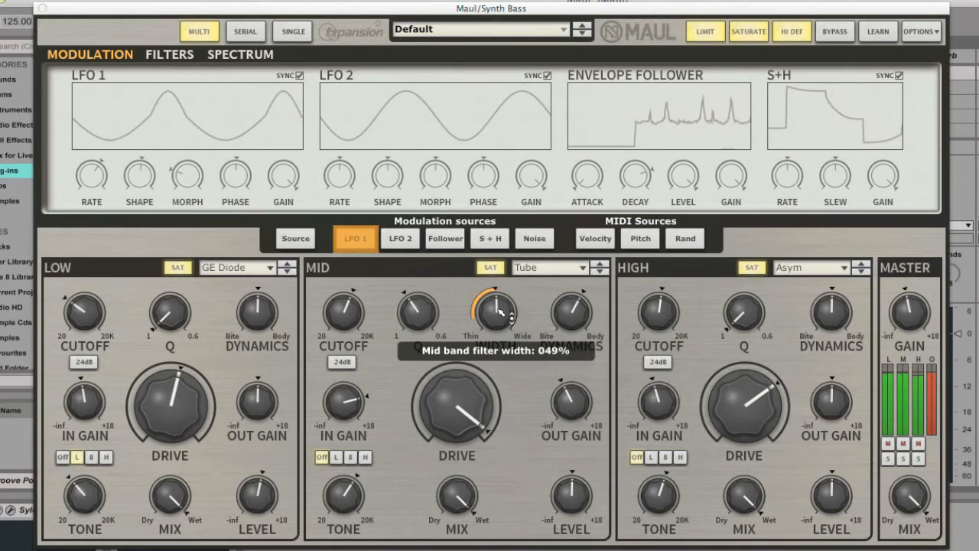
left_click_drag(499, 297, 527, 284)
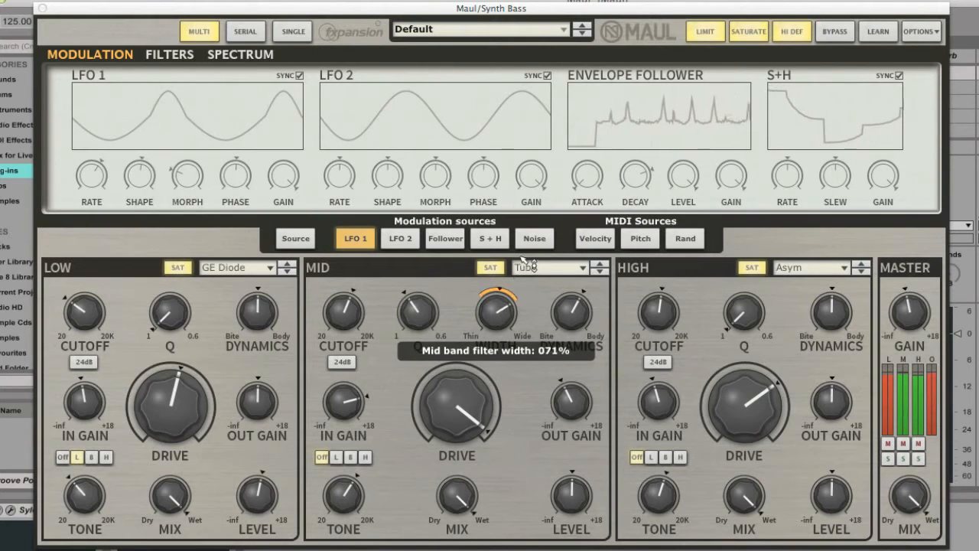
left_click_drag(418, 311, 433, 240)
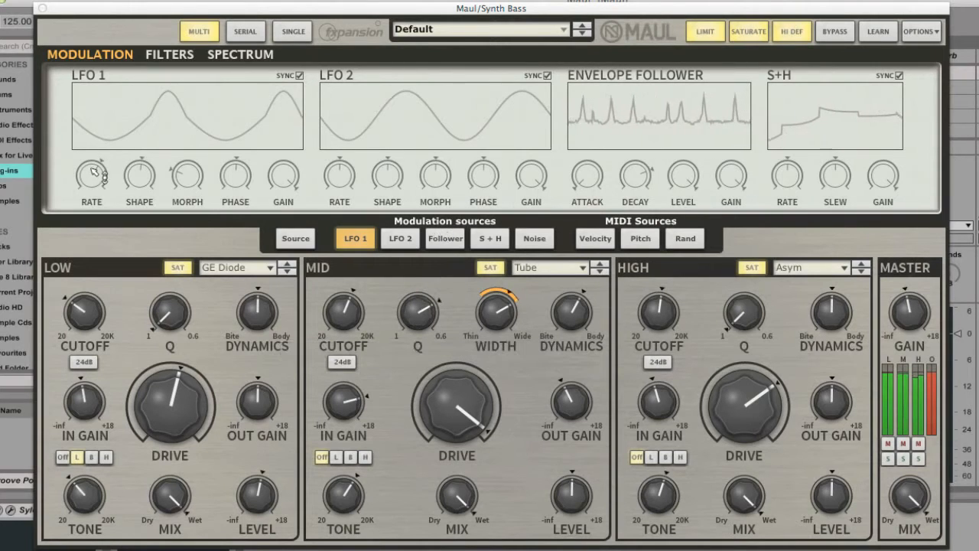
left_click_drag(92, 174, 93, 170)
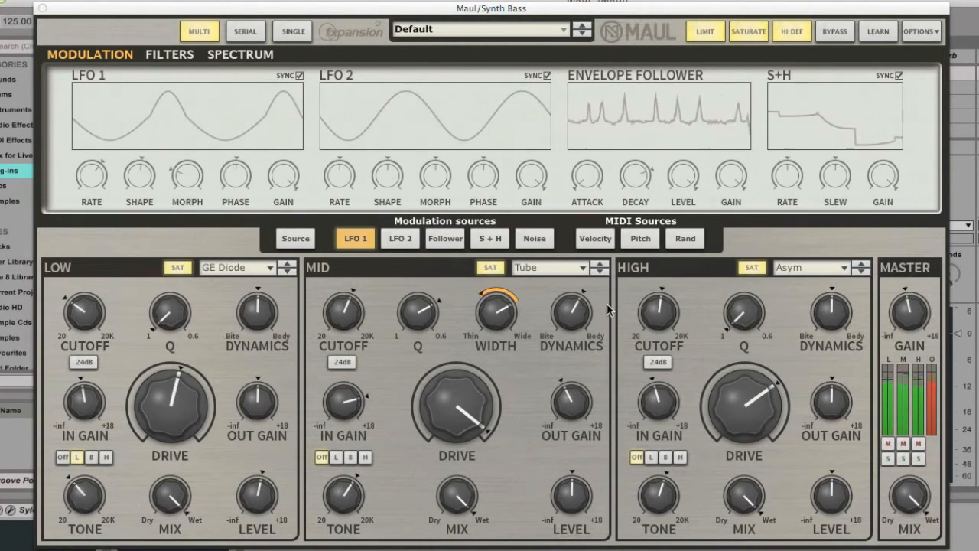
- Raise the mid band's input gain to about 13.5 dB and reduce its filter width
mouse_move(474, 408)
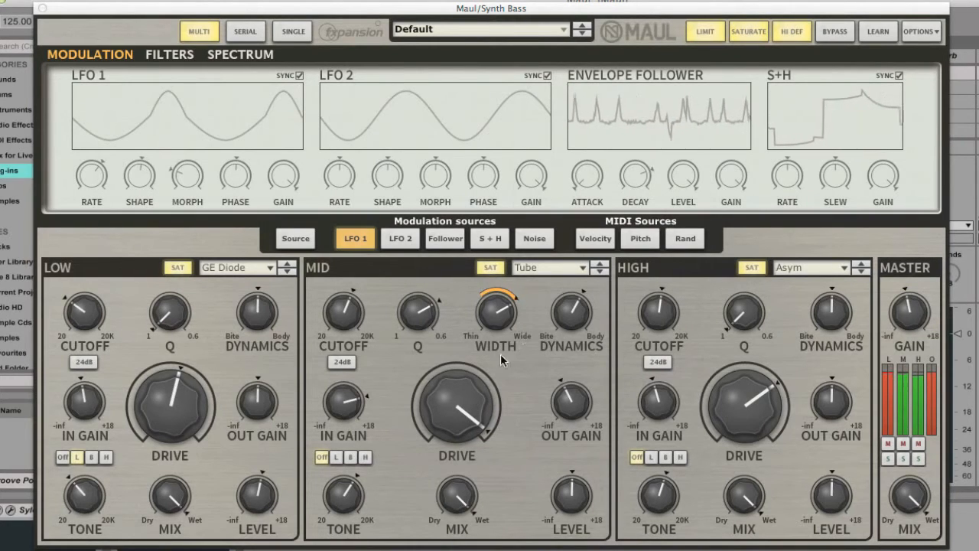
mouse_move(348, 397)
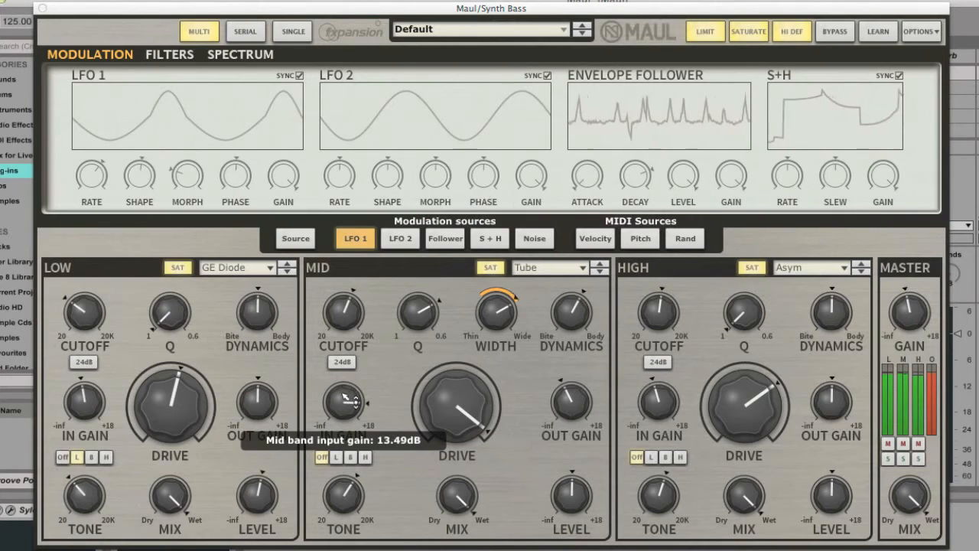
mouse_move(505, 309)
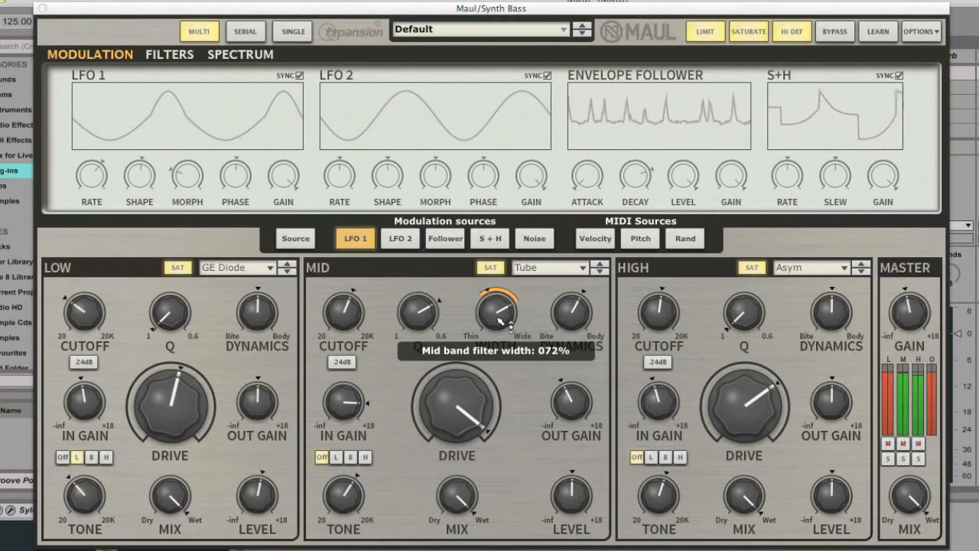
left_click_drag(501, 321, 496, 330)
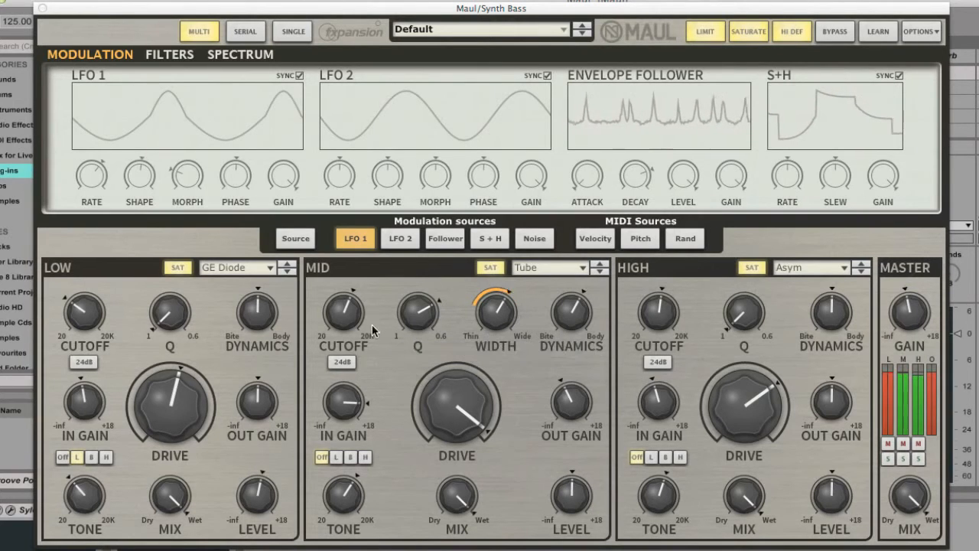
- Raise the high band's cutoff slightly and lower the mid band's cutoff during playback
mouse_move(656, 317)
left_click_drag(656, 316, 656, 310)
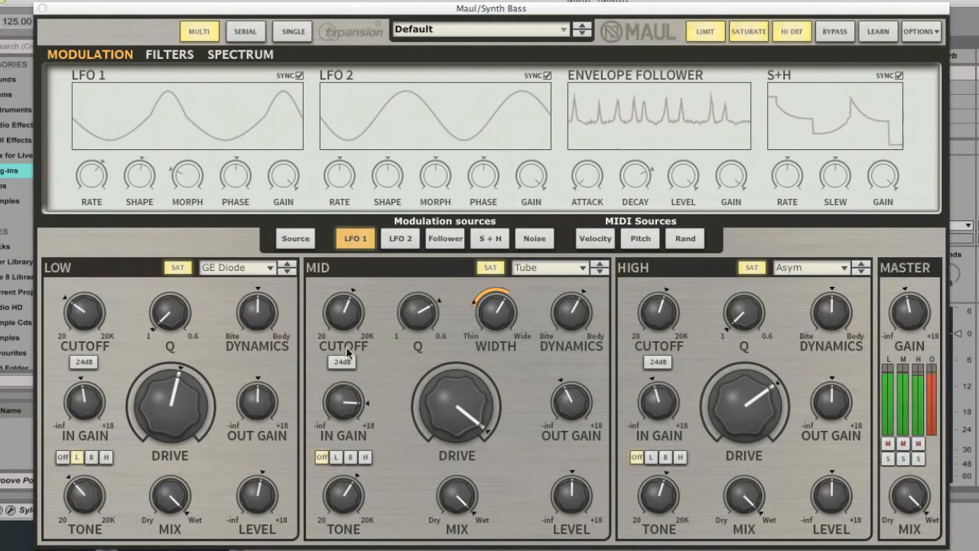
mouse_move(348, 314)
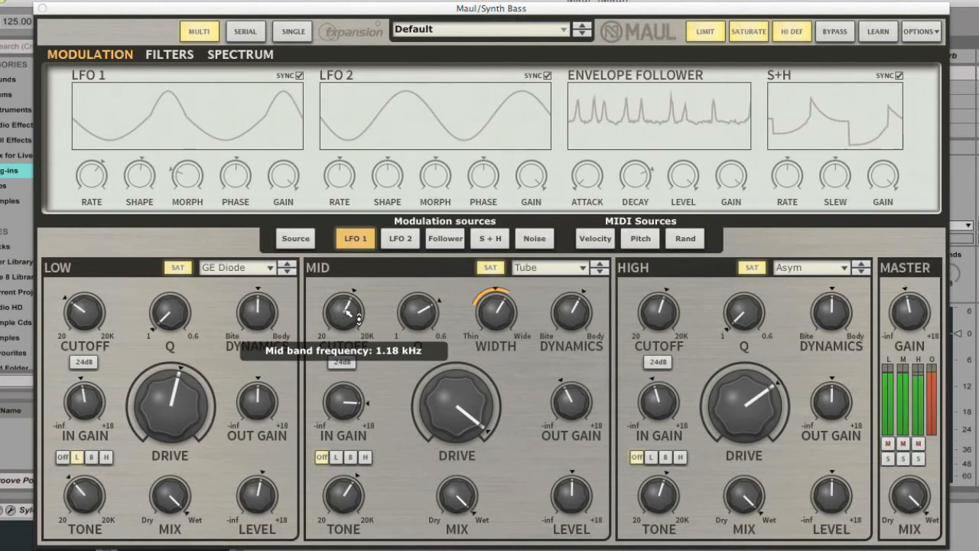
left_click_drag(354, 305, 346, 330)
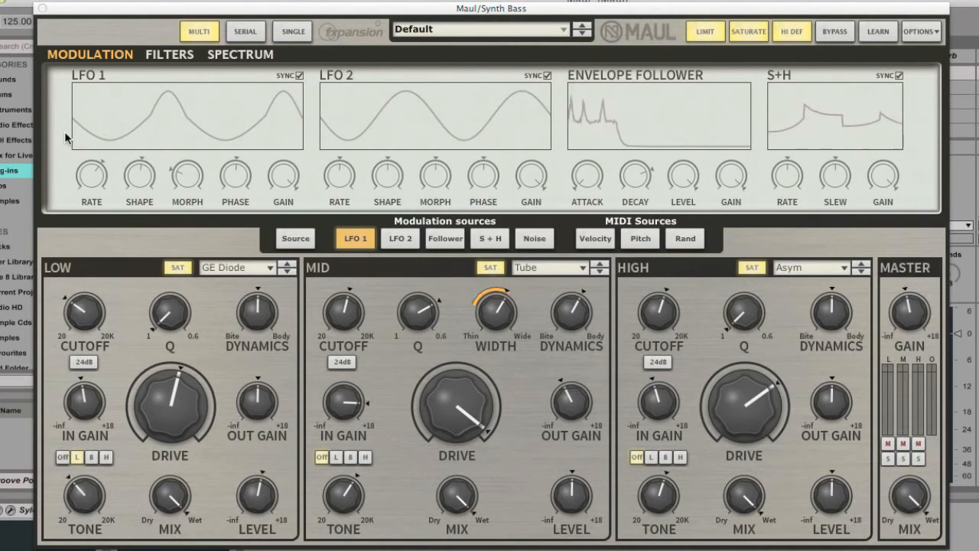
- Bend LFO 1's shape toward a more pulse-like wave and raise the mid band's tone slightly
left_click_drag(148, 179, 164, 157)
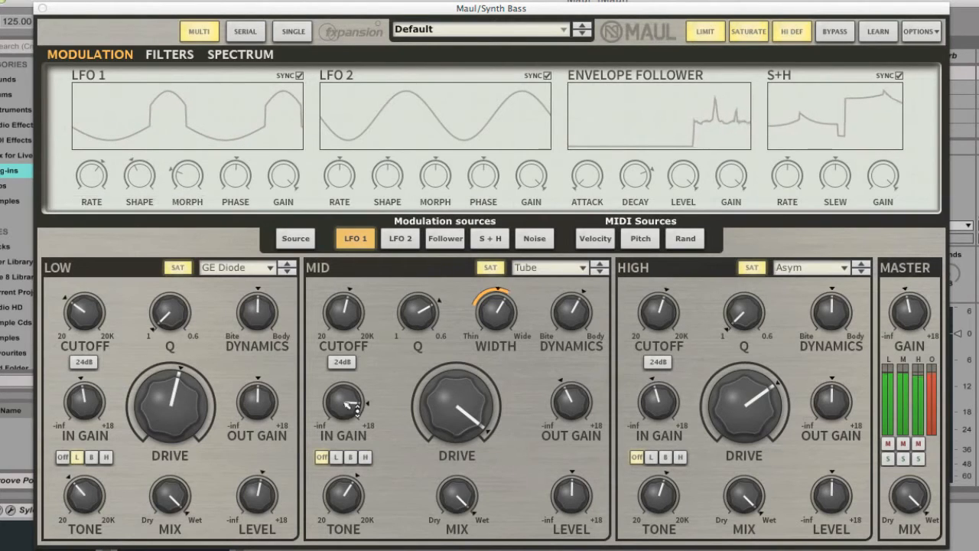
mouse_move(351, 501)
left_mouse_down()
mouse_move(346, 538)
mouse_move(349, 493)
left_mouse_up()
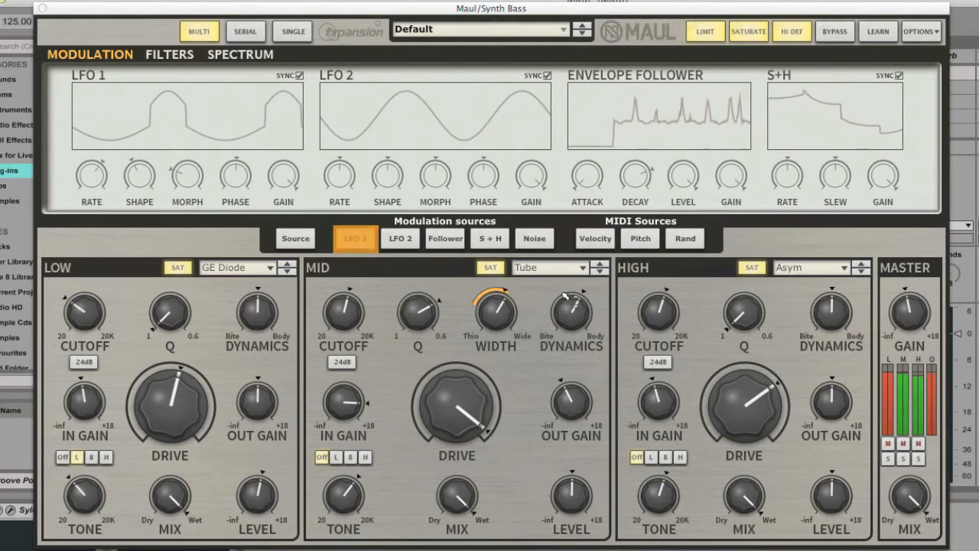
- Change the mid band's drive mode to Diff and fine-tune its filter width
left_click(601, 272)
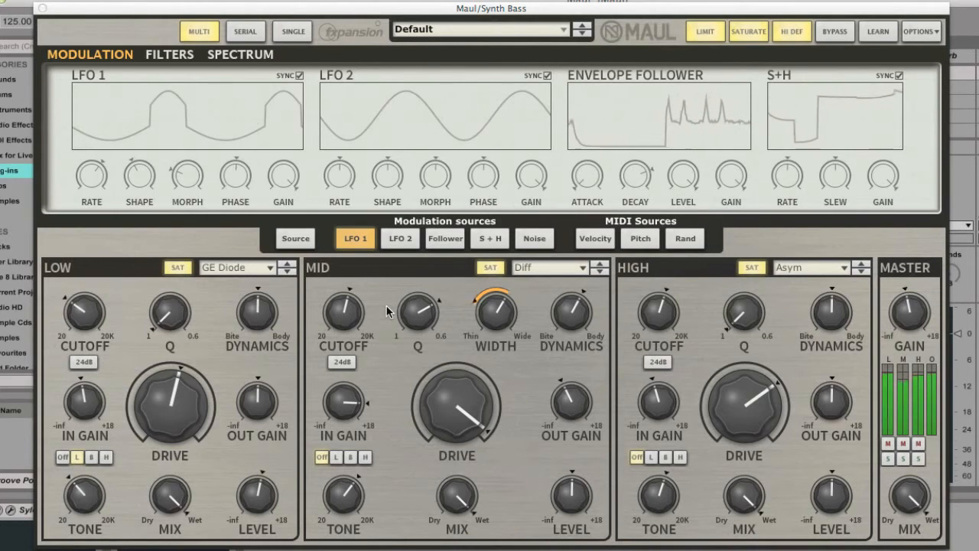
left_click_drag(498, 306, 494, 323)
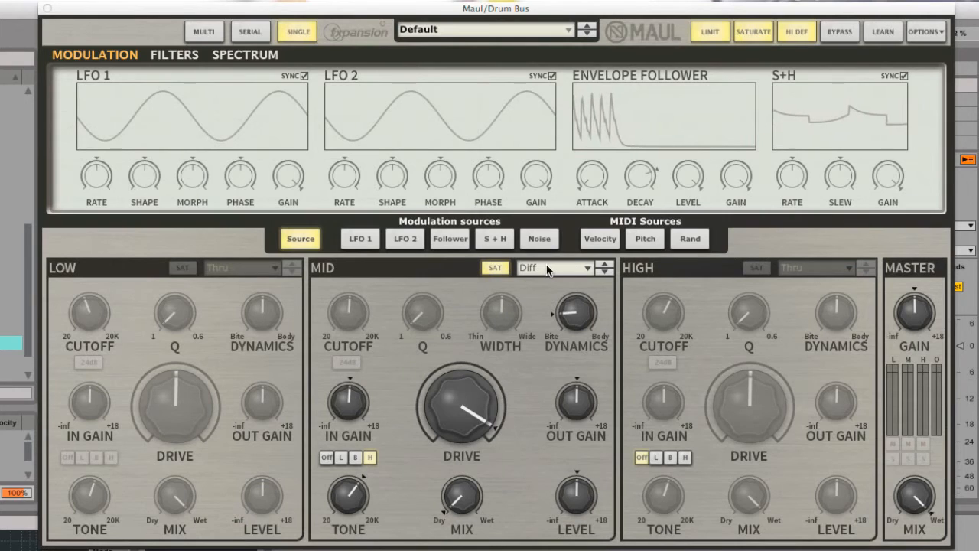
- On the Drum Bus instance of Maul, lower the master gain and set the mid band's mix fully wet
mouse_move(468, 404)
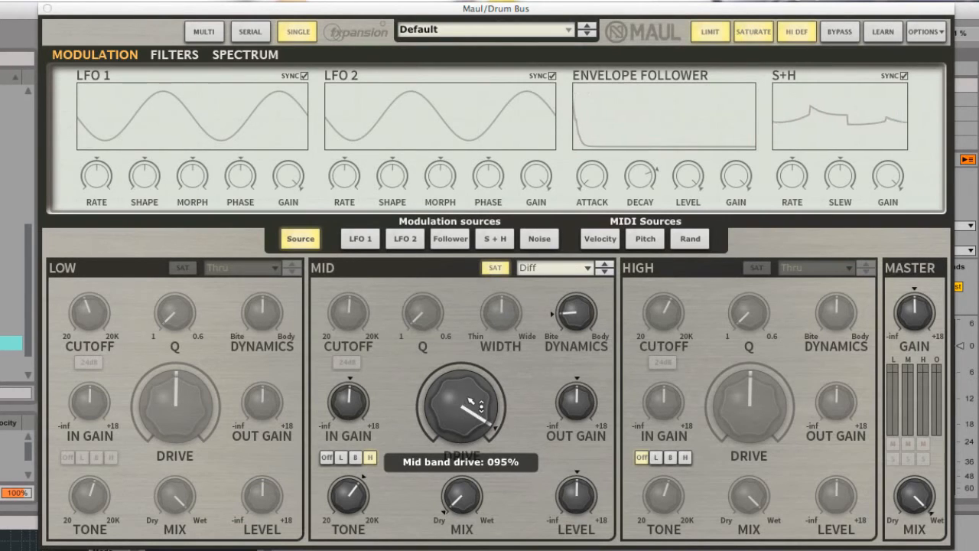
mouse_move(464, 506)
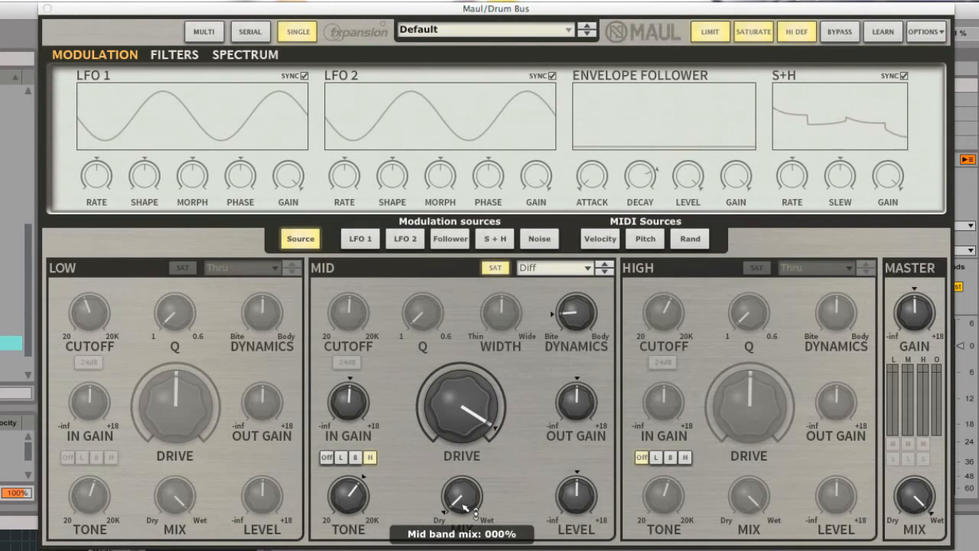
left_click_drag(915, 312, 908, 359)
mouse_move(478, 509)
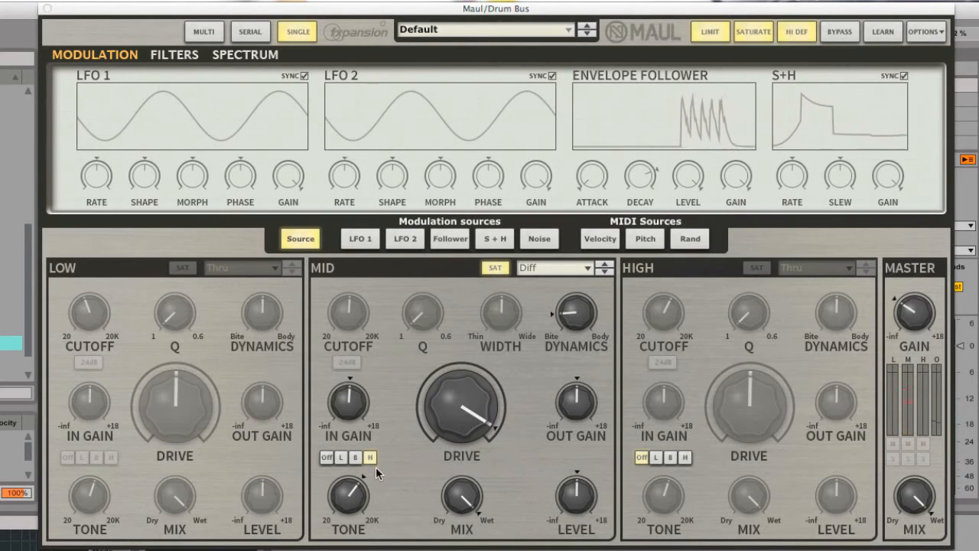
- Raise the mid band's tone frequency and set its drive to 100%
mouse_move(353, 501)
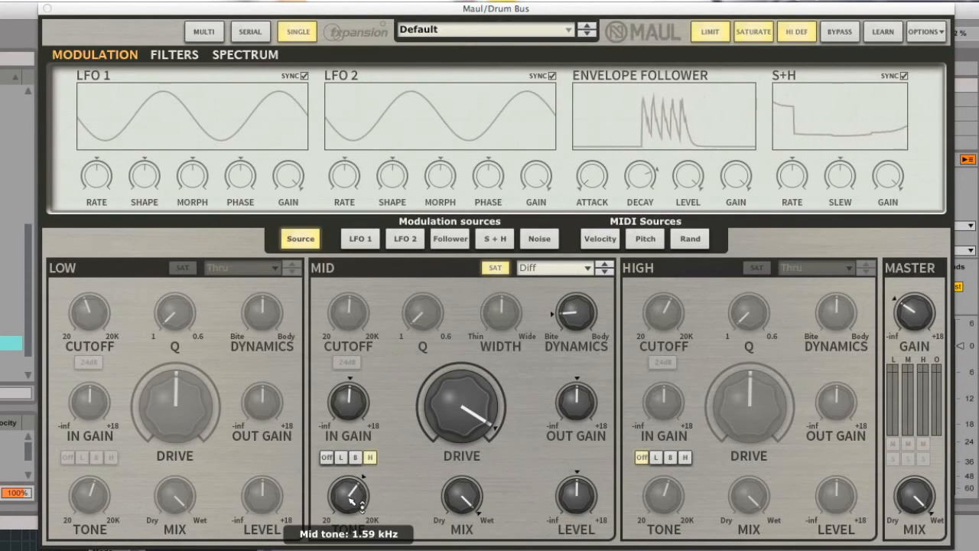
left_click_drag(354, 501, 370, 477)
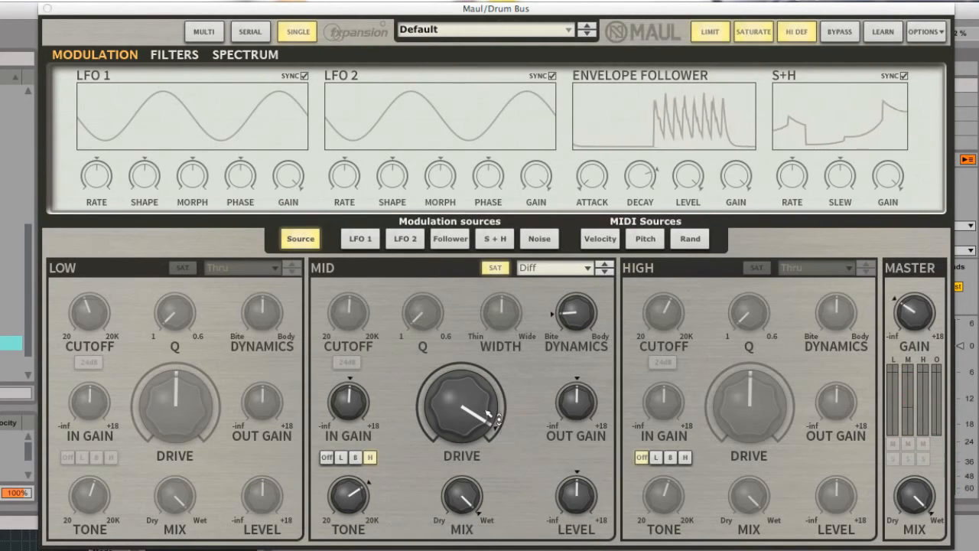
mouse_move(482, 410)
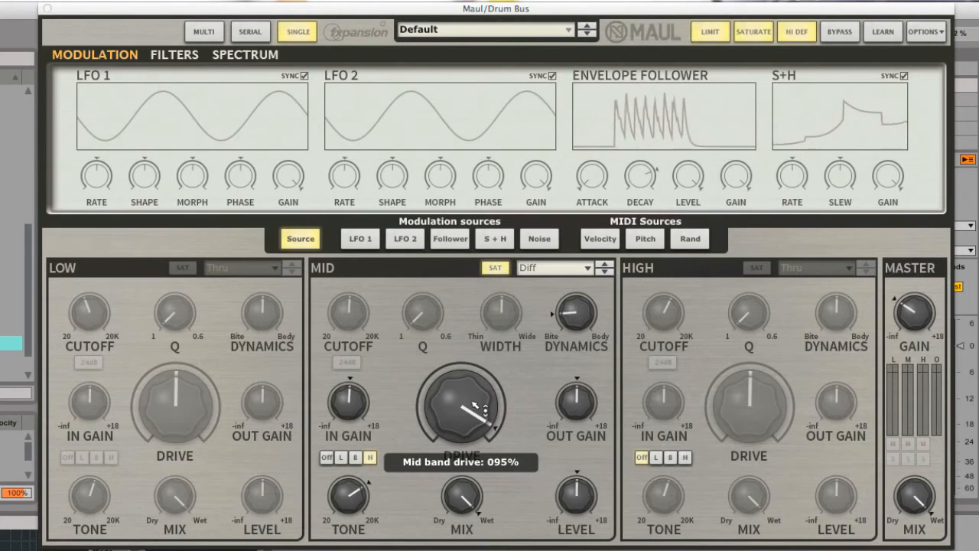
left_click_drag(476, 406, 482, 548)
left_click_drag(493, 408, 517, 136)
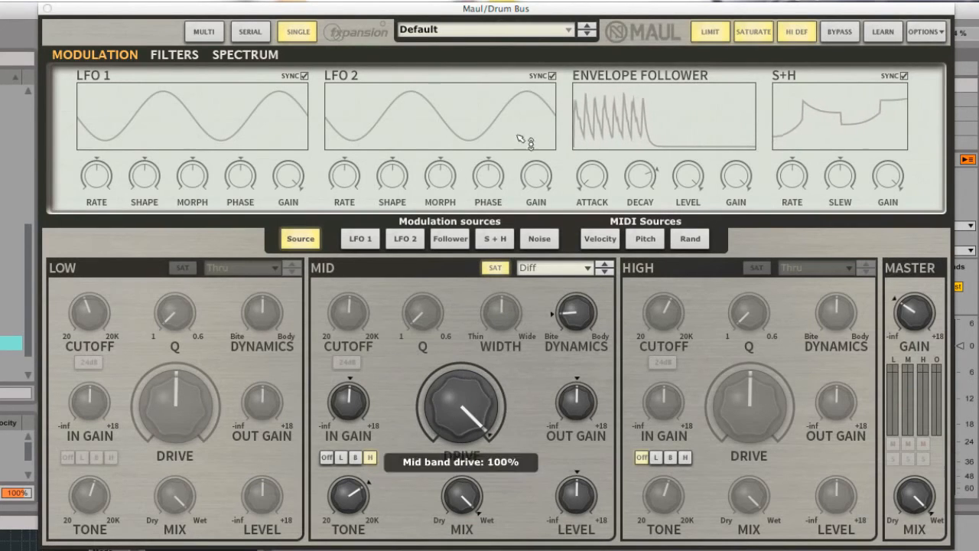
- Blend the mid band's mix at about 8%, return the master gain to its centre position, and stop playback
mouse_move(470, 478)
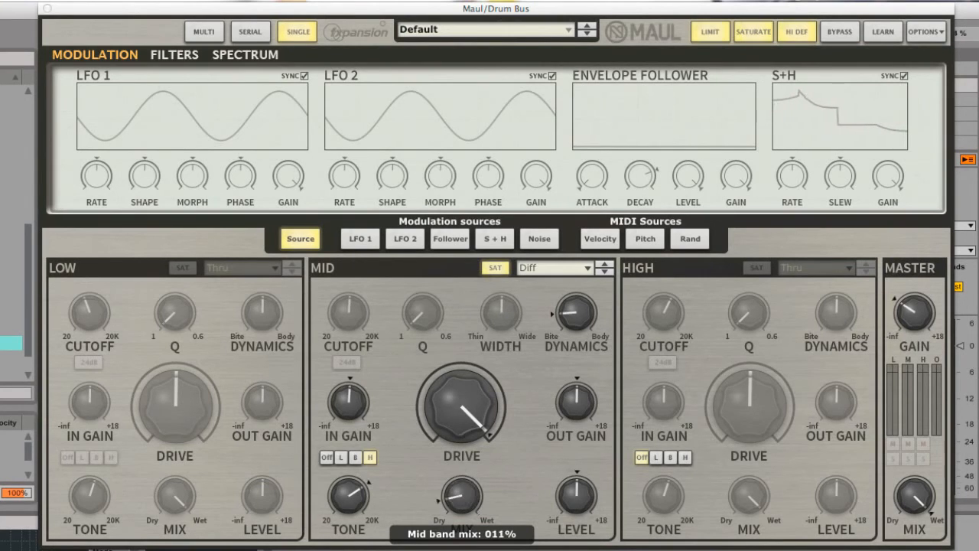
mouse_move(471, 495)
left_mouse_down()
mouse_move(470, 517)
mouse_move(463, 482)
left_mouse_up()
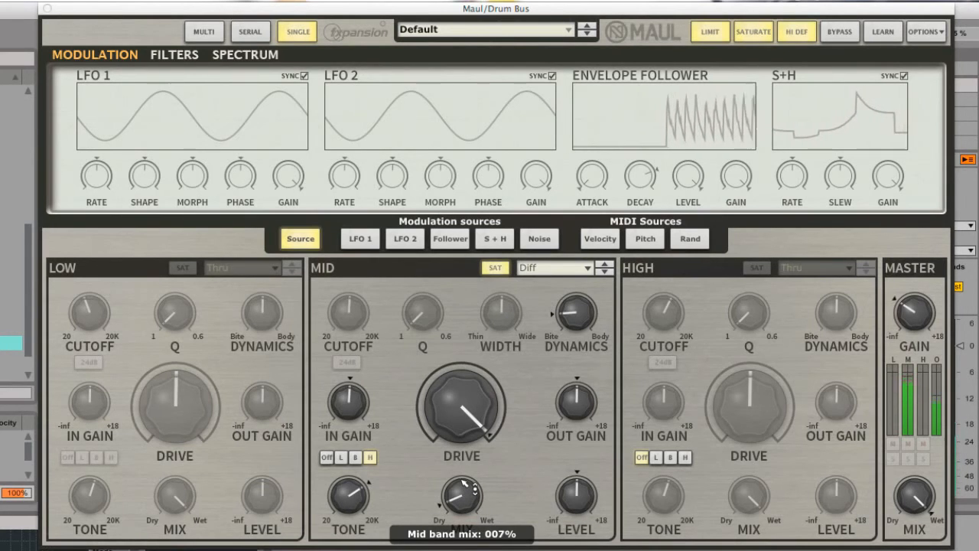
left_click_drag(932, 320, 920, 261)
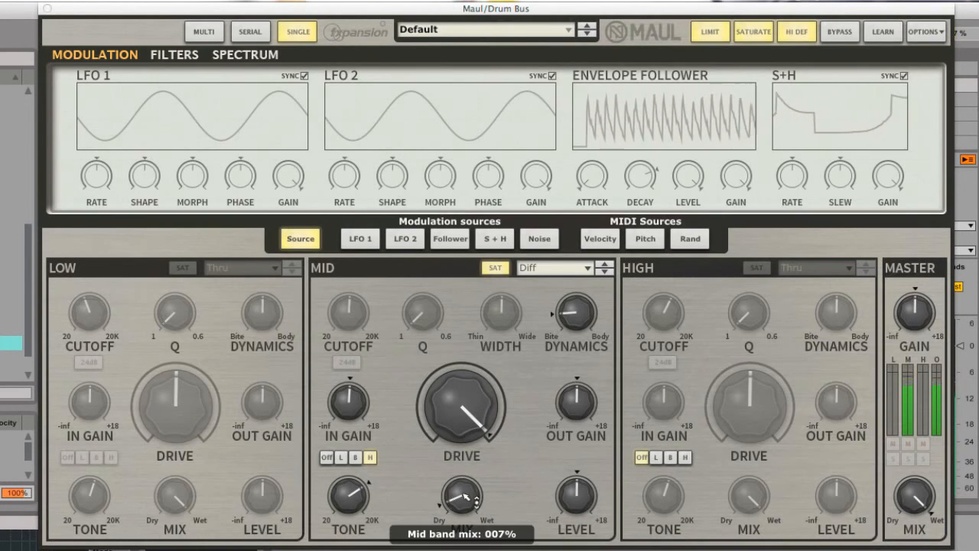
mouse_move(463, 494)
left_mouse_down()
mouse_move(461, 510)
mouse_move(459, 492)
left_mouse_up()
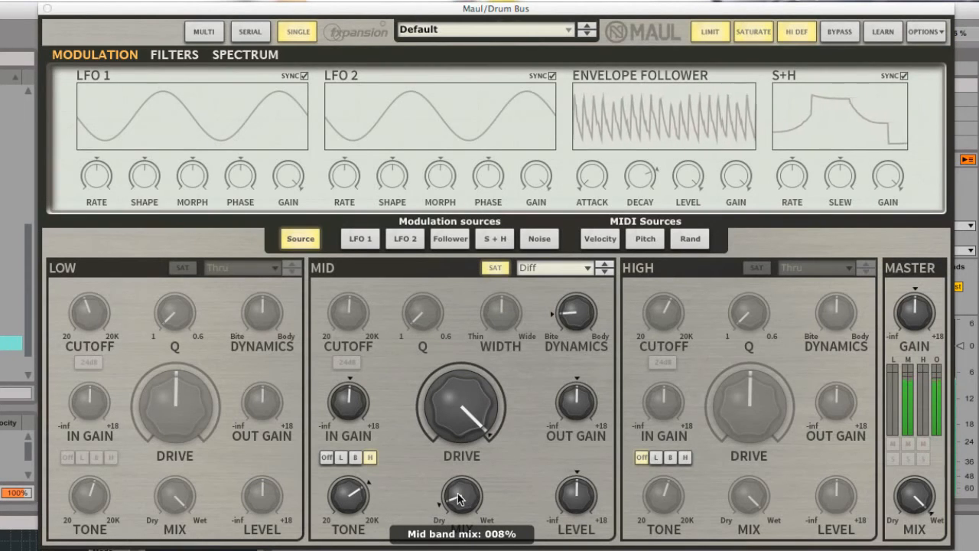
key("space")
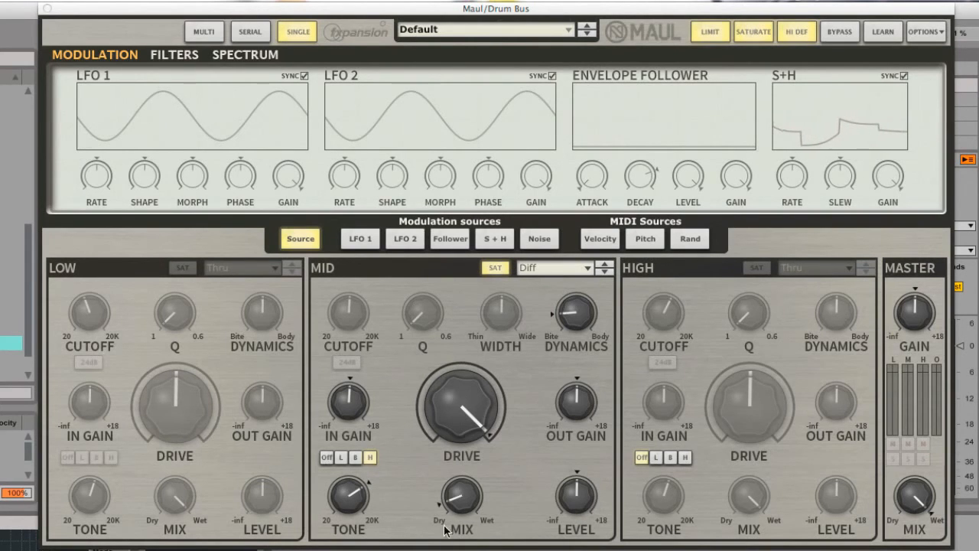
- Set the mid band's mix fully wet and switch its drive mode to HR Diode with the tone filter off
left_click_drag(446, 530, 446, 497)
left_click(588, 269)
mouse_move(585, 304)
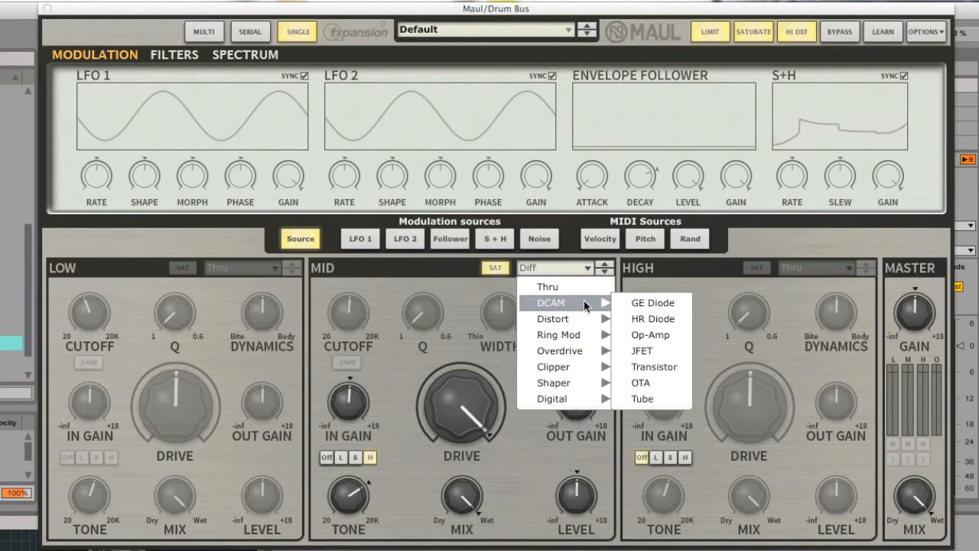
left_click(664, 323)
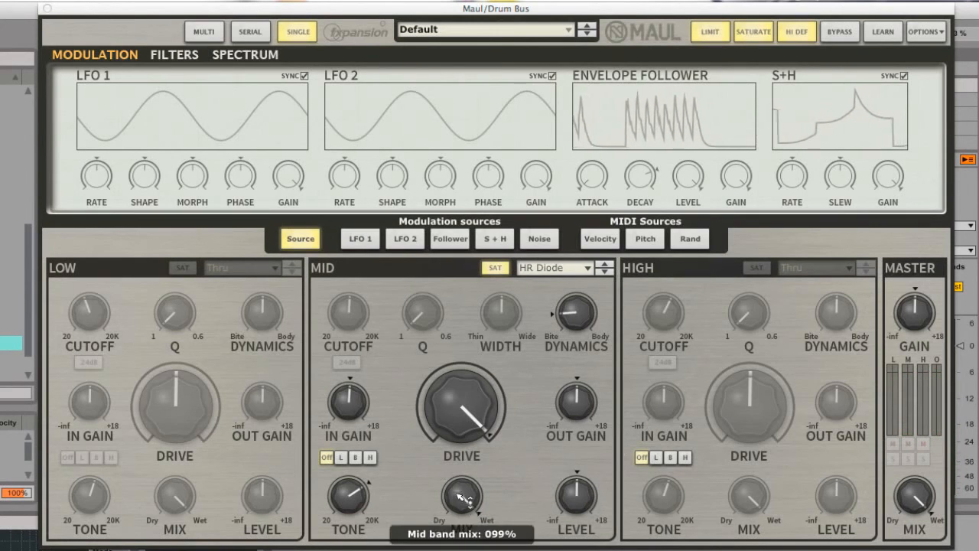
- Bring the mid band's mix down to fully dry and gradually raise it to about 5% during playback
left_click_drag(474, 546, 475, 550)
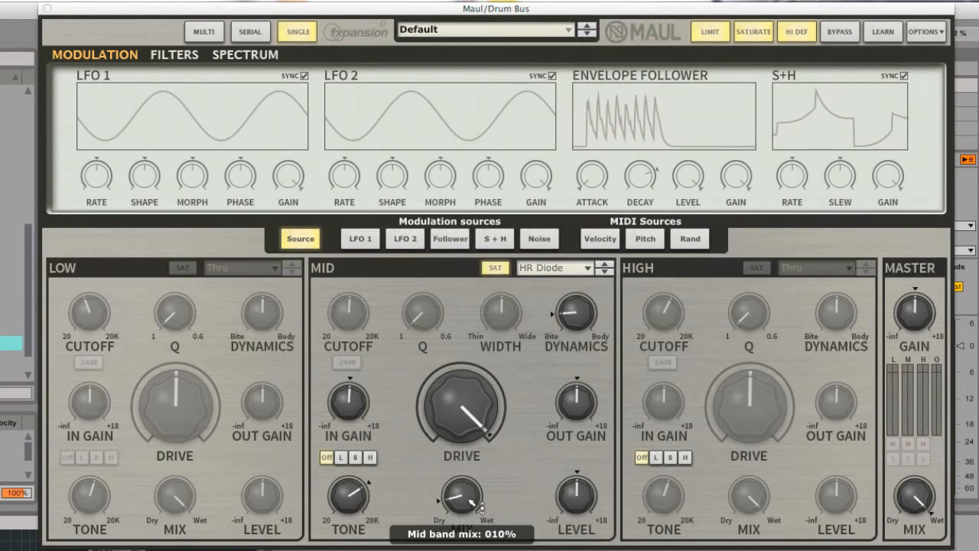
left_click_drag(469, 501, 477, 538)
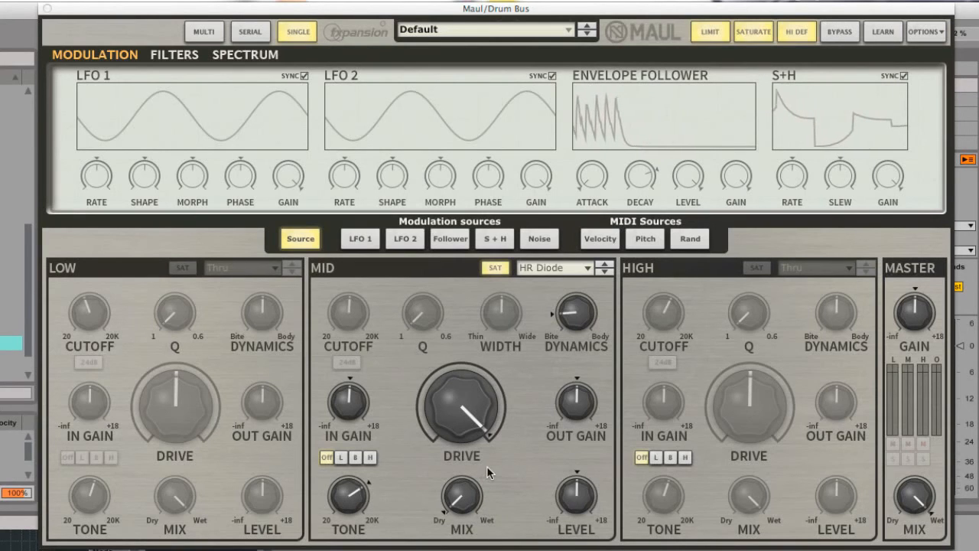
mouse_move(459, 496)
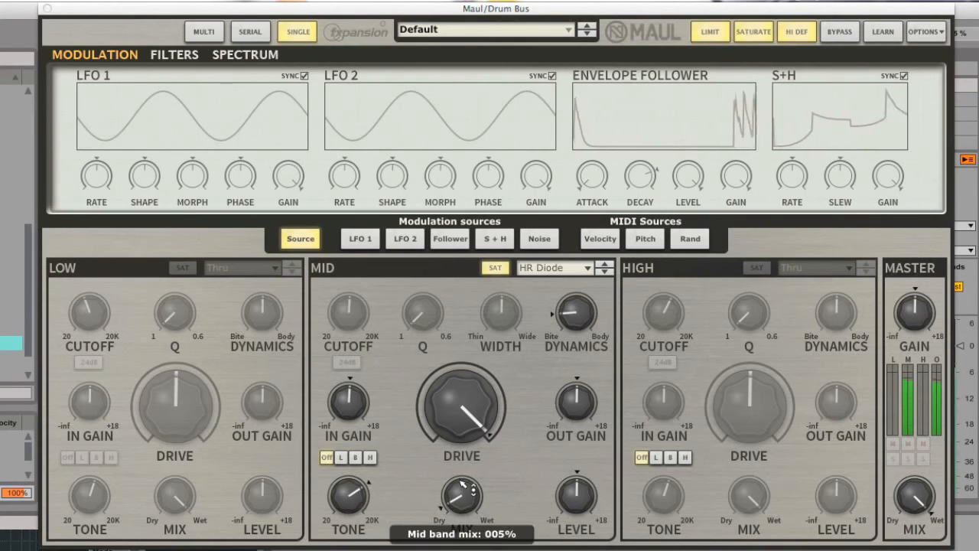